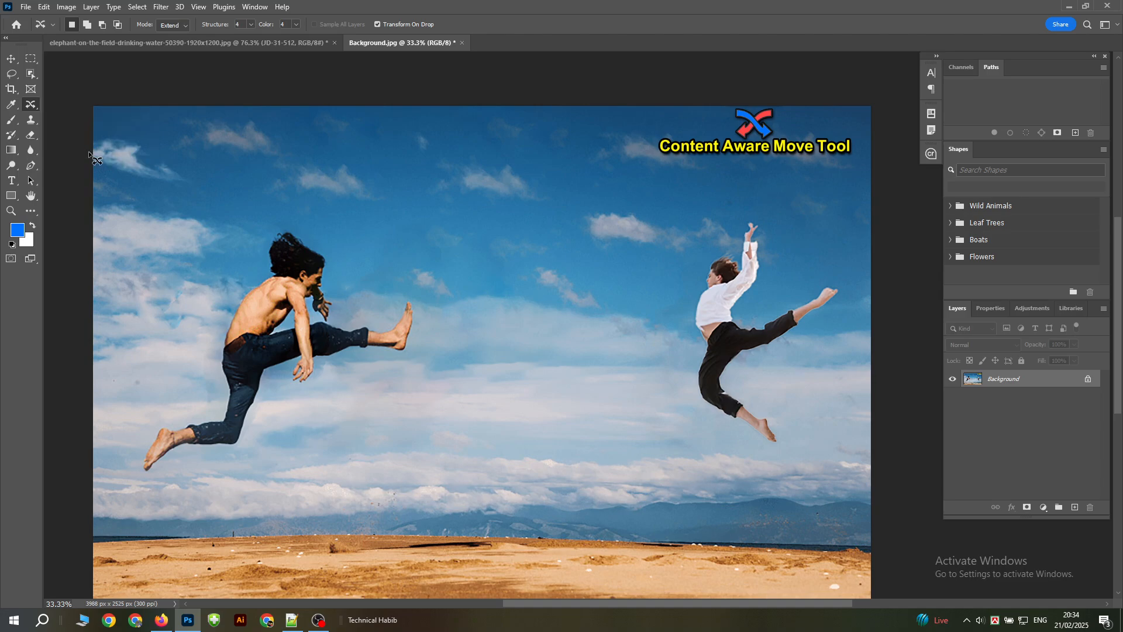
Step: Set the Content-Aware Move tool to Move mode and outline the white-shirted jumper on the far side of the sky
{"action": "left_click", "coordinate": [29, 106]}
{"action": "left_click", "coordinate": [173, 25]}
{"action": "left_click", "coordinate": [169, 37]}
{"action": "mouse_move", "coordinate": [684, 296]}
{"action": "left_mouse_down"}
{"action": "mouse_move", "coordinate": [680, 379]}
{"action": "mouse_move", "coordinate": [701, 418]}
{"action": "mouse_move", "coordinate": [747, 450]}
{"action": "mouse_move", "coordinate": [796, 453]}
{"action": "mouse_move", "coordinate": [761, 398]}
{"action": "mouse_move", "coordinate": [762, 372]}
{"action": "mouse_move", "coordinate": [834, 329]}
{"action": "left_mouse_up"}
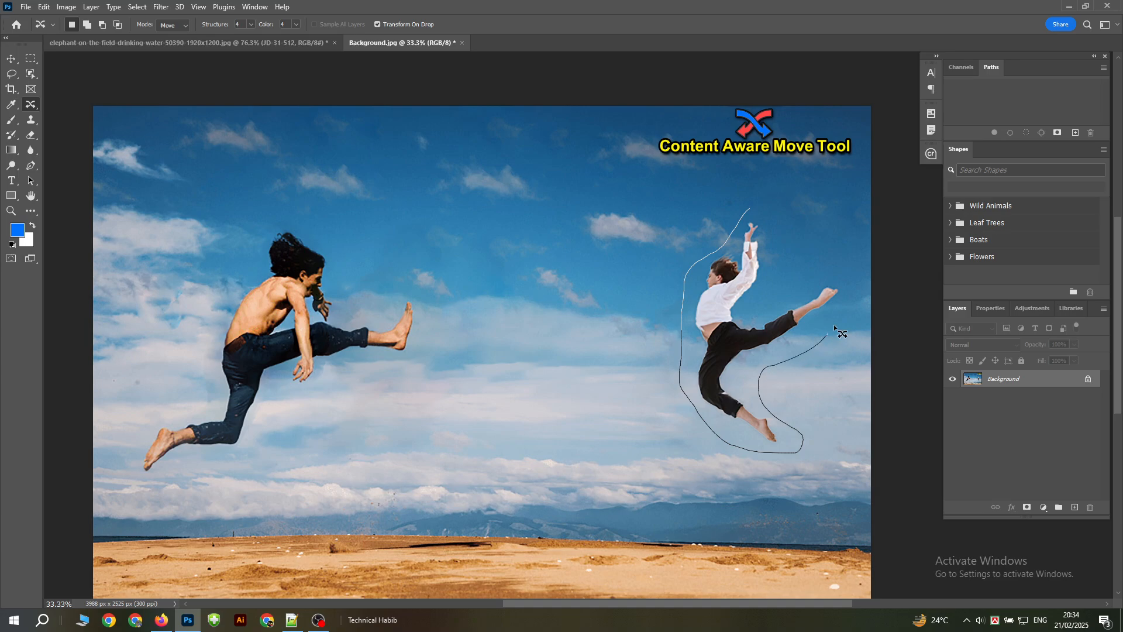
{"action": "mouse_move", "coordinate": [785, 210]}
{"action": "left_mouse_down"}
{"action": "mouse_move", "coordinate": [760, 200]}
{"action": "mouse_move", "coordinate": [750, 211]}
{"action": "left_mouse_up"}
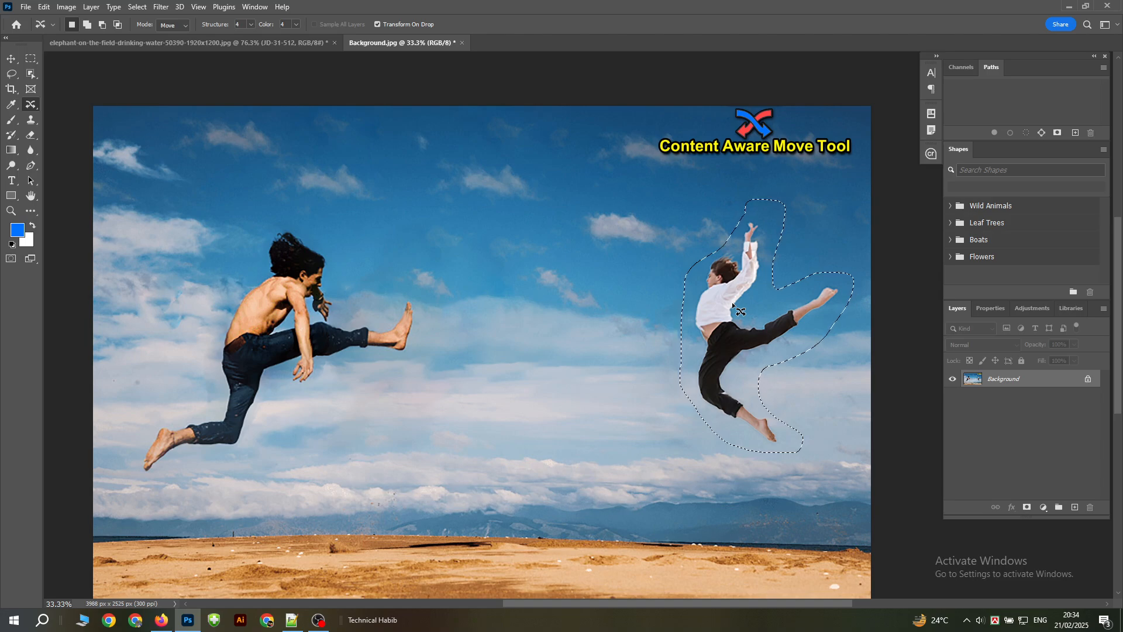
Step: Remove the outlined white-shirted jumper with a Content-Aware fill, then clear the selection
{"action": "key", "text": "shift+F5"}
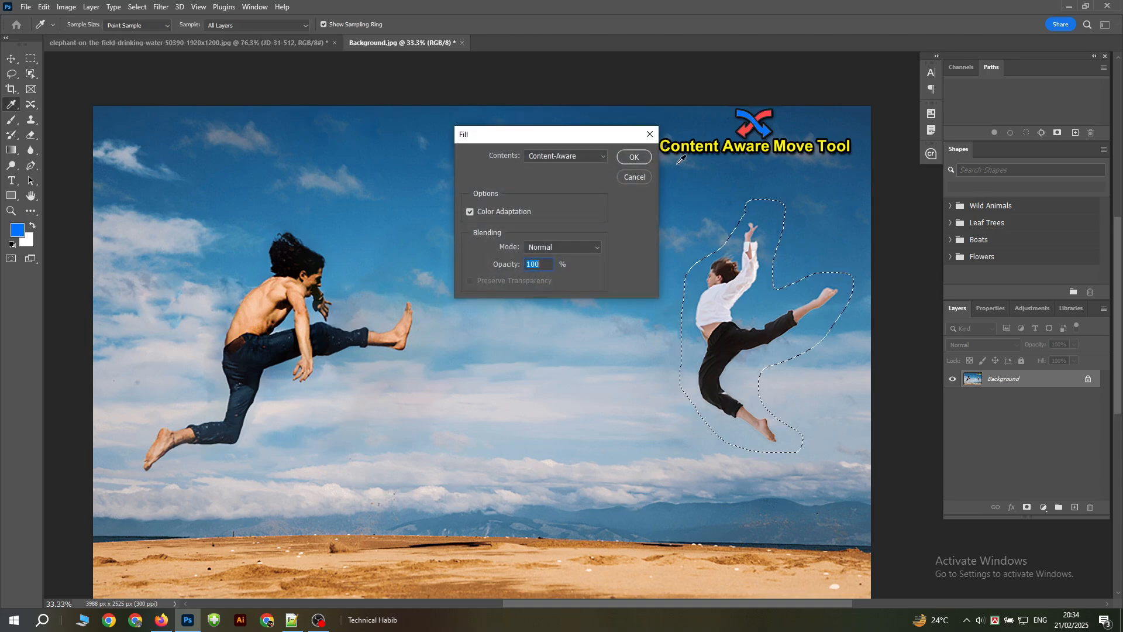
{"action": "left_click", "coordinate": [642, 156]}
{"action": "key", "text": "j"}
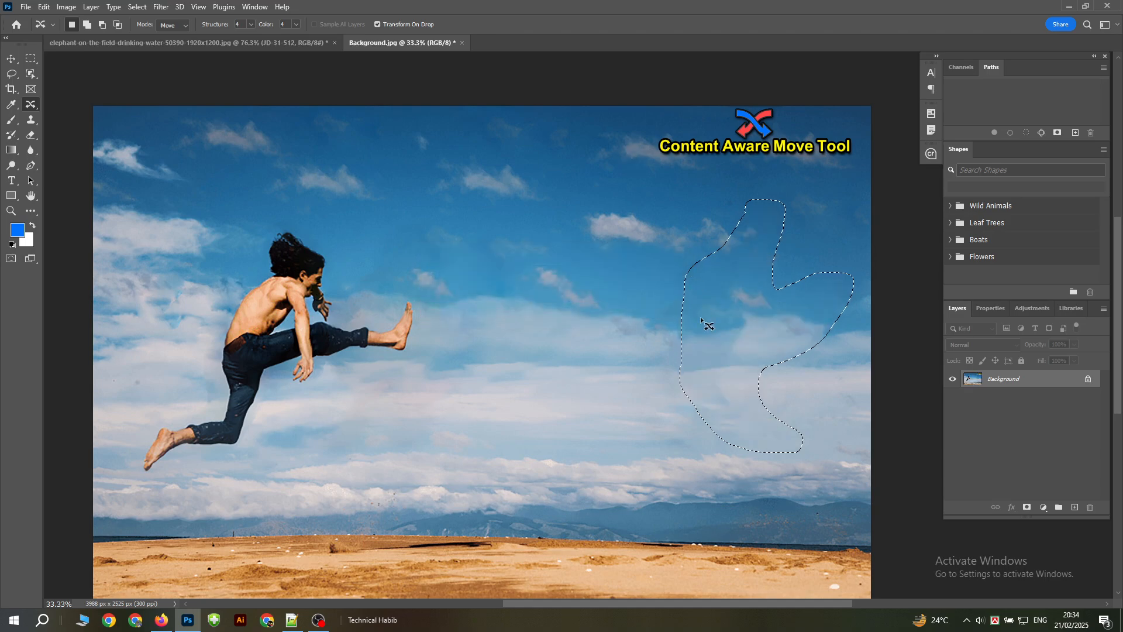
{"action": "key", "text": "ctrl+d"}
{"action": "scroll", "coordinate": [583, 273], "scroll_direction": "down", "scroll_amount": 5}
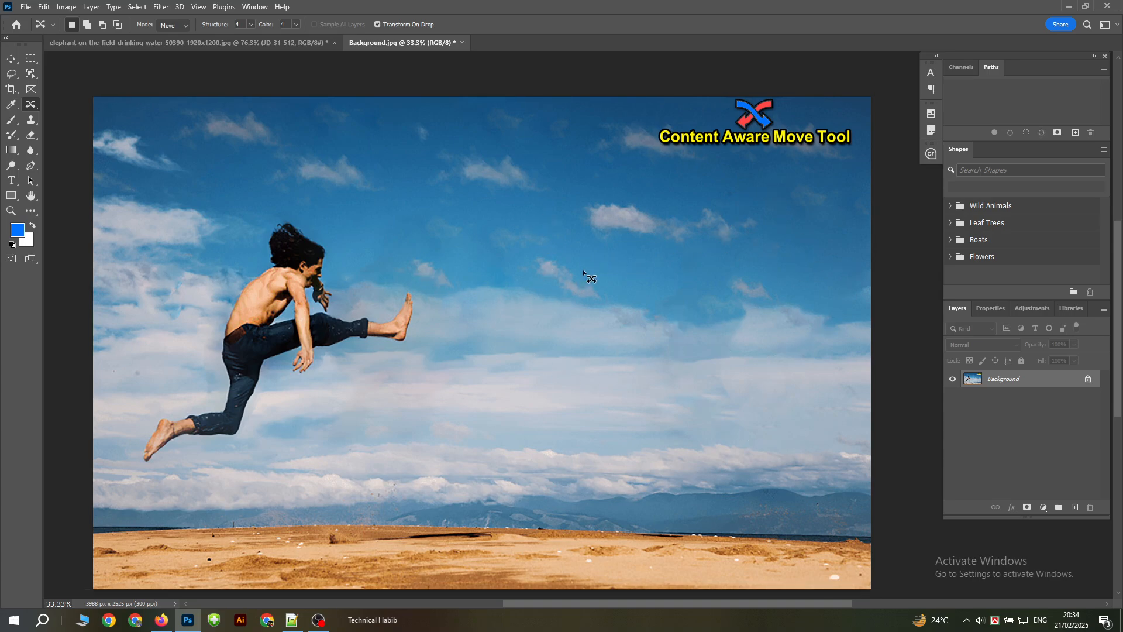
Step: Undo the Content-Aware fill to restore the jumper and clear the selection
{"action": "scroll", "coordinate": [567, 293], "scroll_direction": "up", "scroll_amount": 4}
{"action": "key", "text": "ctrl+shift+d"}
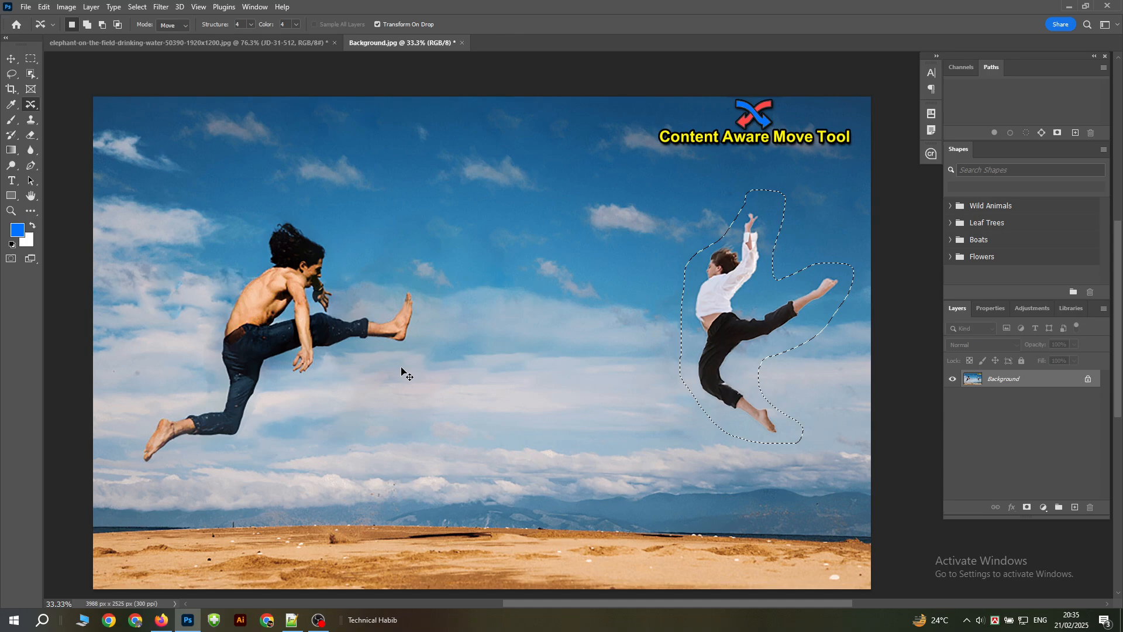
{"action": "key", "text": "ctrl+d"}
Step: Set the Content-Aware Move tool to Extend mode and draw a selection around the white-shirted jumper
{"action": "left_click_drag", "start_coordinate": [70, 28], "coordinate": [80, 33]}
{"action": "left_click", "coordinate": [182, 31]}
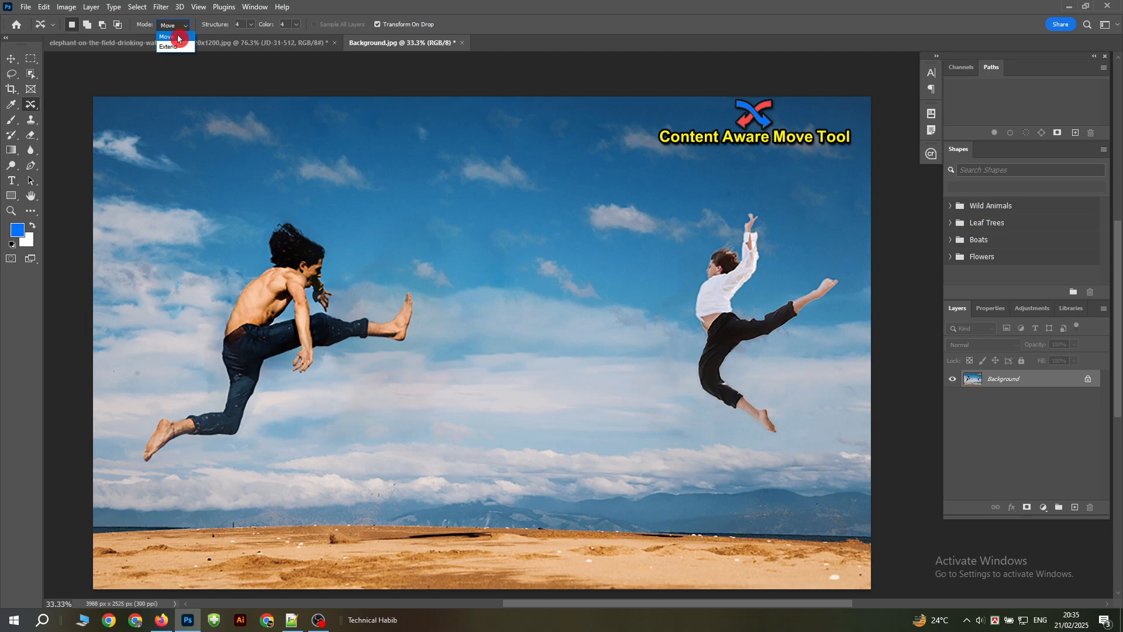
{"action": "left_click", "coordinate": [179, 47]}
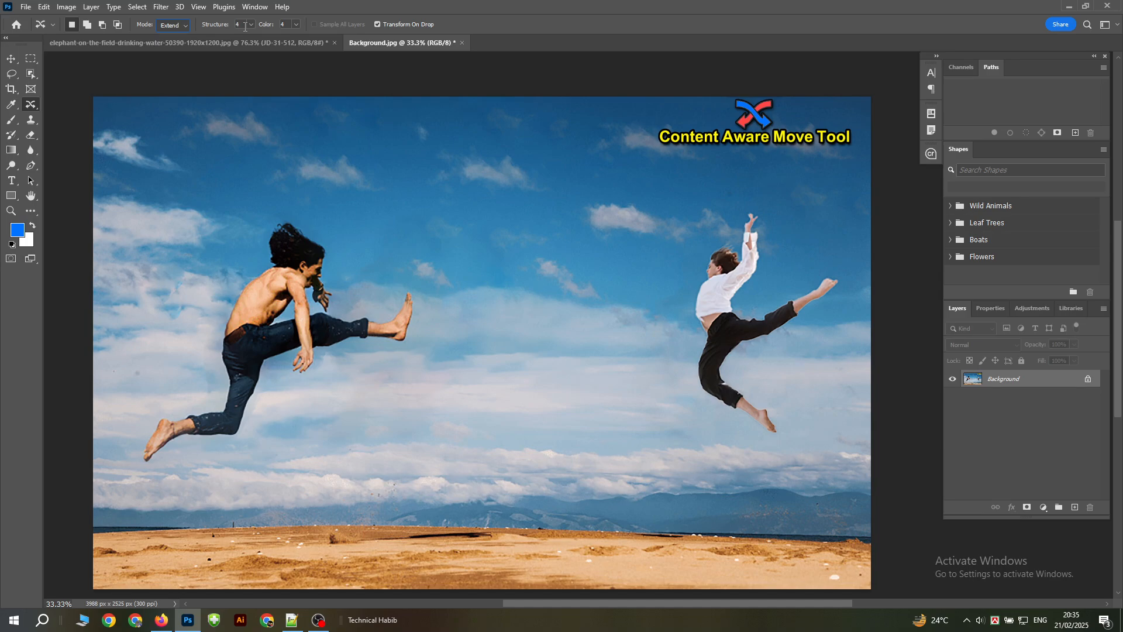
{"action": "left_click", "coordinate": [294, 27]}
{"action": "mouse_move", "coordinate": [699, 249]}
{"action": "left_mouse_down"}
{"action": "mouse_move", "coordinate": [684, 300]}
{"action": "mouse_move", "coordinate": [686, 371]}
{"action": "mouse_move", "coordinate": [703, 408]}
{"action": "mouse_move", "coordinate": [732, 429]}
{"action": "mouse_move", "coordinate": [780, 439]}
{"action": "left_mouse_up"}
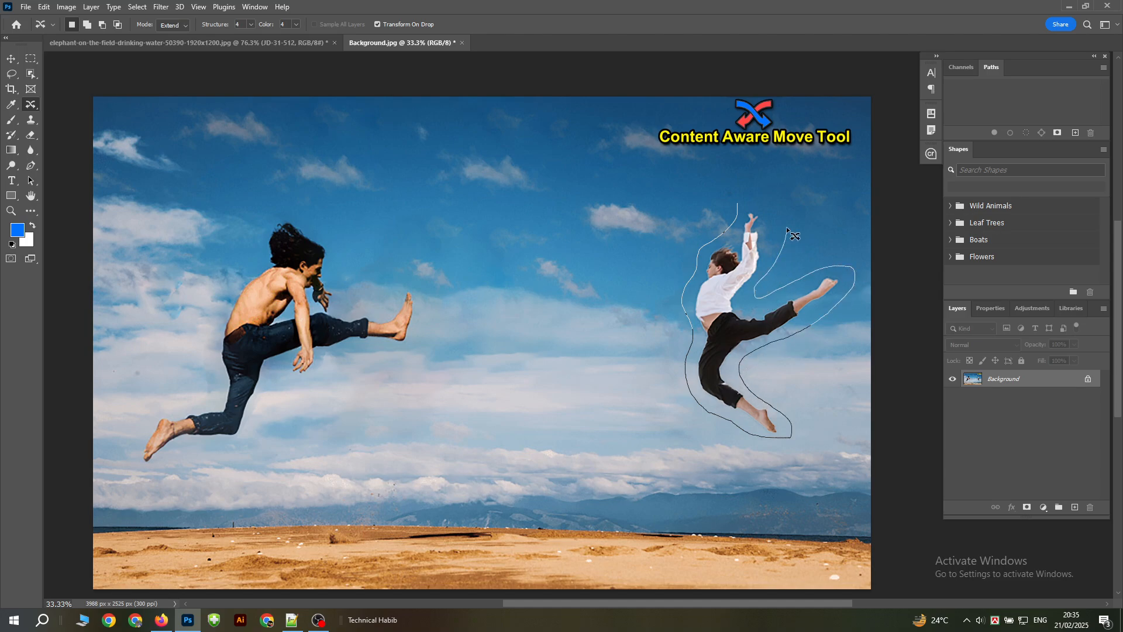
{"action": "mouse_move", "coordinate": [786, 227]}
{"action": "left_mouse_down"}
{"action": "mouse_move", "coordinate": [766, 204]}
{"action": "mouse_move", "coordinate": [736, 210]}
{"action": "left_mouse_up"}
Step: Place a slightly enlarged copy of the white-shirted jumper between the two figures, apply it and clear the selection
{"action": "left_click_drag", "start_coordinate": [714, 295], "coordinate": [493, 309]}
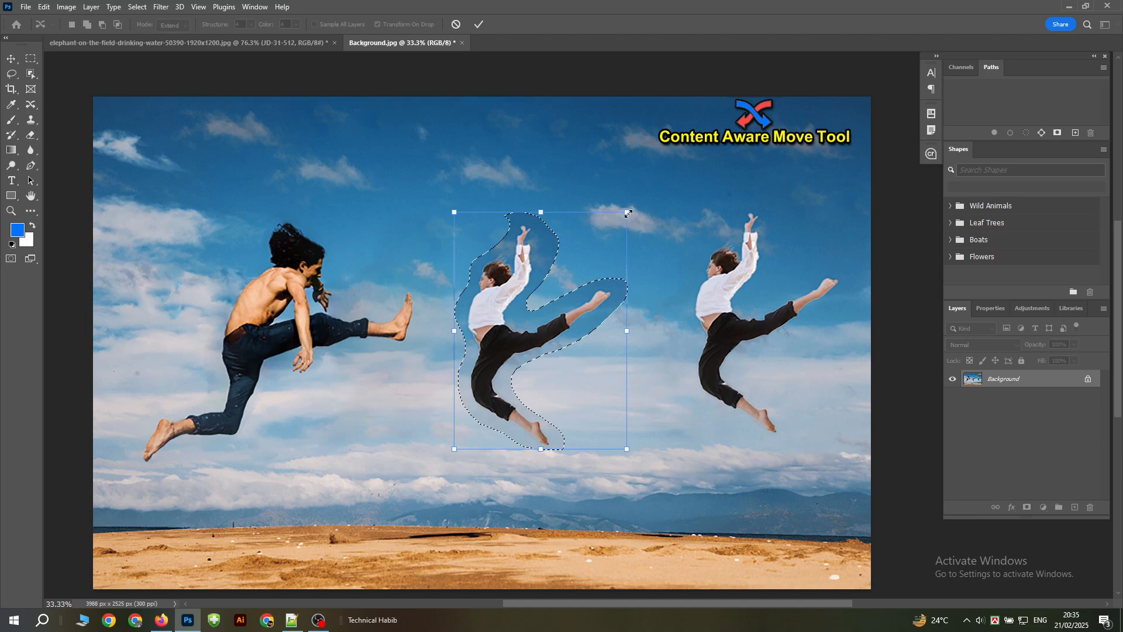
{"action": "left_click_drag", "start_coordinate": [626, 212], "coordinate": [653, 174]}
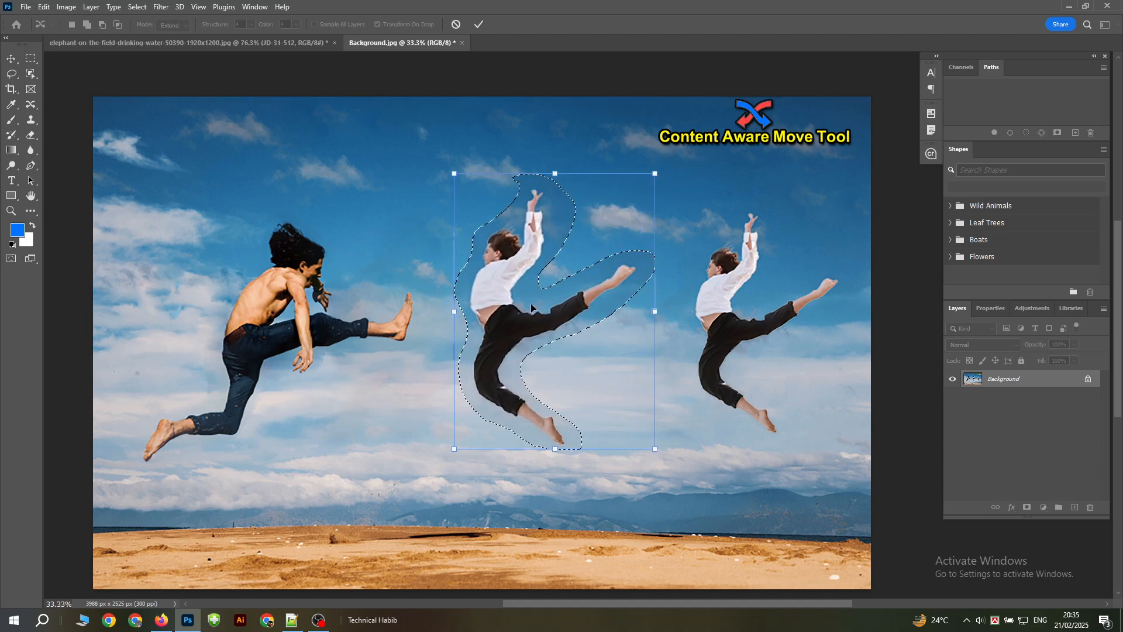
{"action": "left_click_drag", "start_coordinate": [514, 328], "coordinate": [479, 350]}
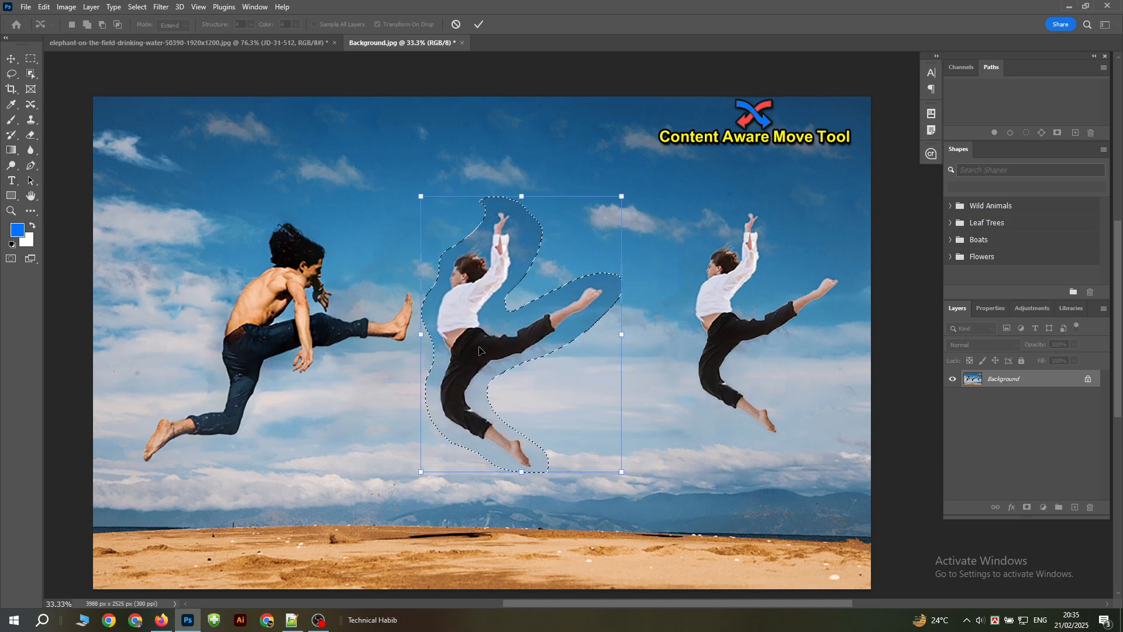
{"action": "left_click", "coordinate": [480, 25]}
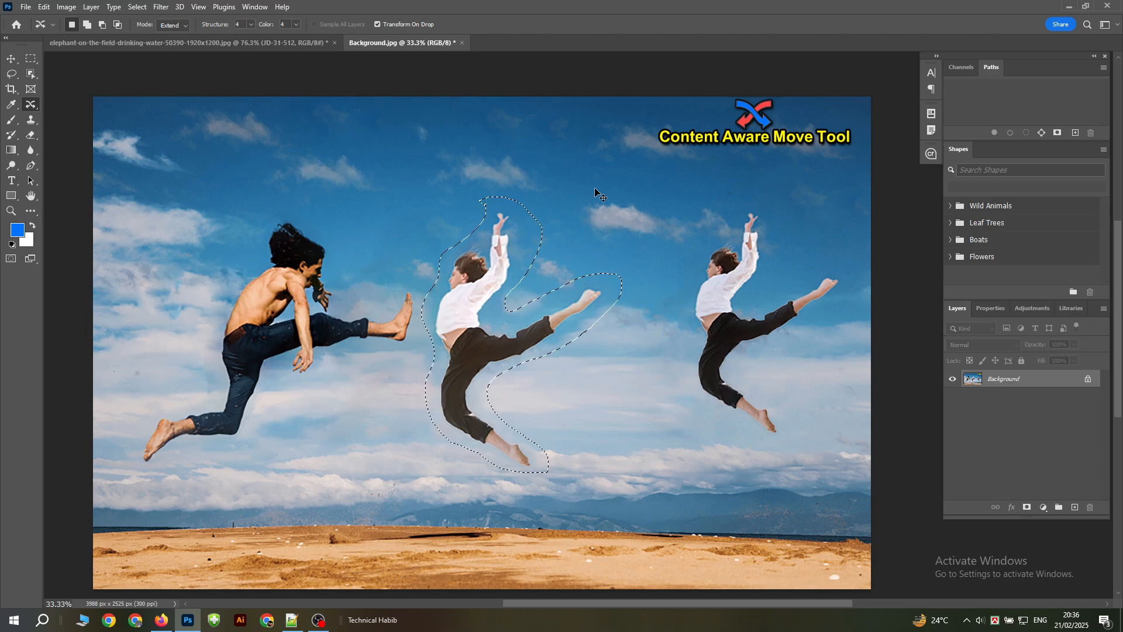
{"action": "key", "text": "ctrl+d"}
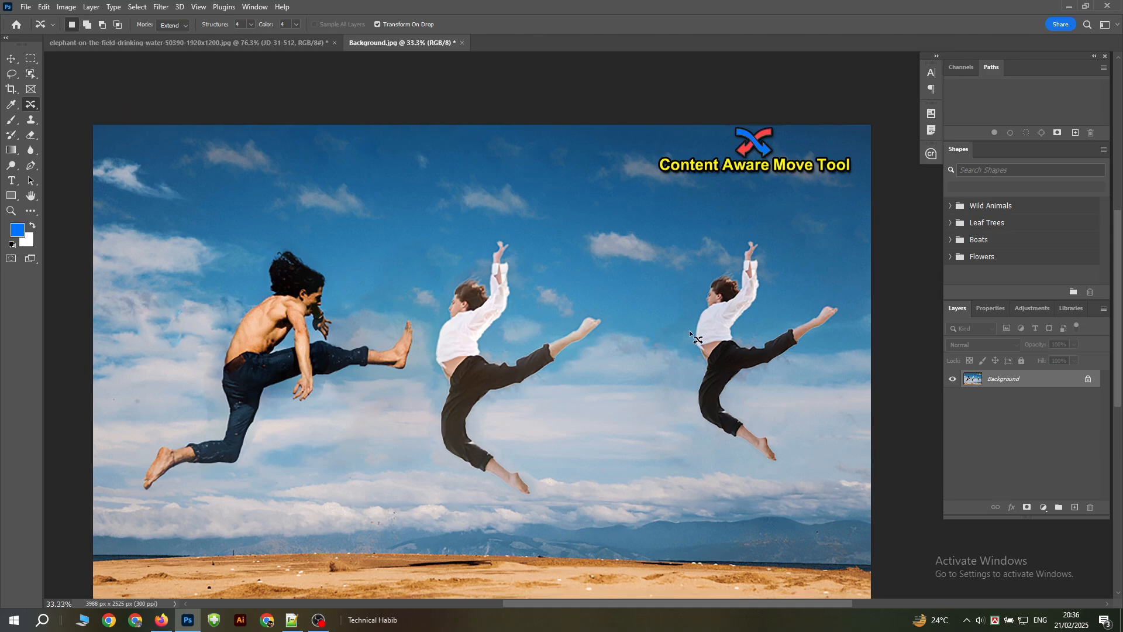
{"action": "key", "text": "ctrl+minus"}
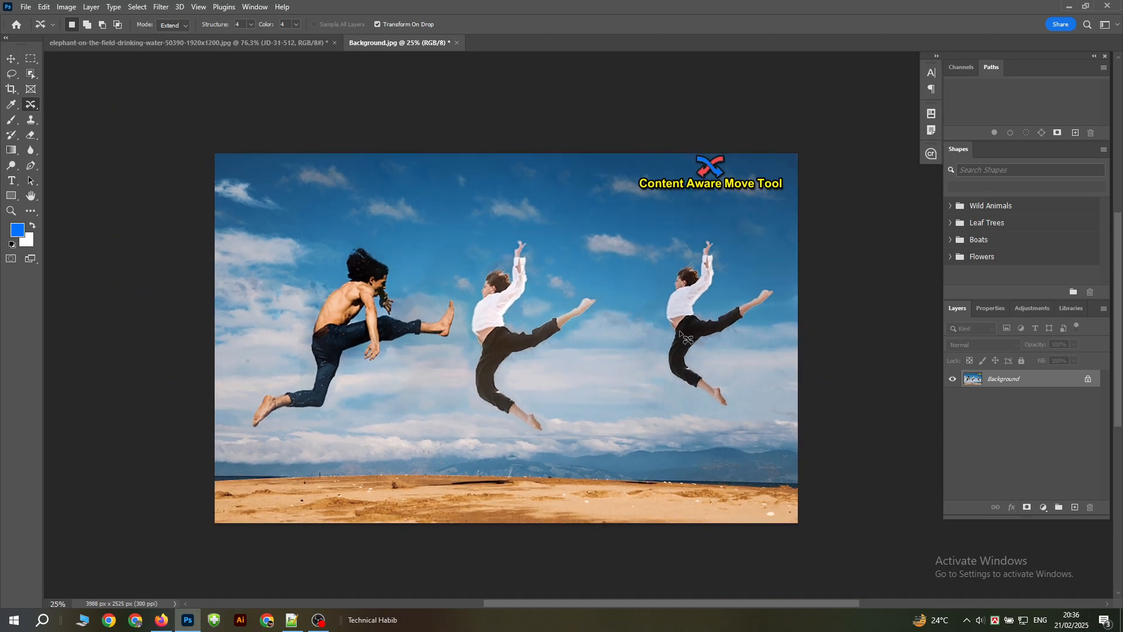
{"action": "key", "text": "ctrl+z"}
{"action": "key", "text": "ctrl+d"}
{"action": "mouse_move", "coordinate": [700, 224]}
{"action": "left_mouse_down"}
{"action": "mouse_move", "coordinate": [694, 255]}
{"action": "mouse_move", "coordinate": [666, 271]}
{"action": "left_mouse_up"}
{"action": "key", "text": "Escape"}
Step: Switch the Content-Aware Move tool to Move mode and outline the original white-shirted jumper nearest the image edge
{"action": "left_click", "coordinate": [174, 24]}
{"action": "left_click", "coordinate": [173, 37]}
{"action": "left_click_drag", "start_coordinate": [703, 225], "coordinate": [695, 243]}
{"action": "mouse_move", "coordinate": [654, 358]}
{"action": "left_mouse_down"}
{"action": "mouse_move", "coordinate": [683, 398]}
{"action": "mouse_move", "coordinate": [730, 414]}
{"action": "mouse_move", "coordinate": [740, 391]}
{"action": "mouse_move", "coordinate": [699, 352]}
{"action": "mouse_move", "coordinate": [722, 343]}
{"action": "left_mouse_up"}
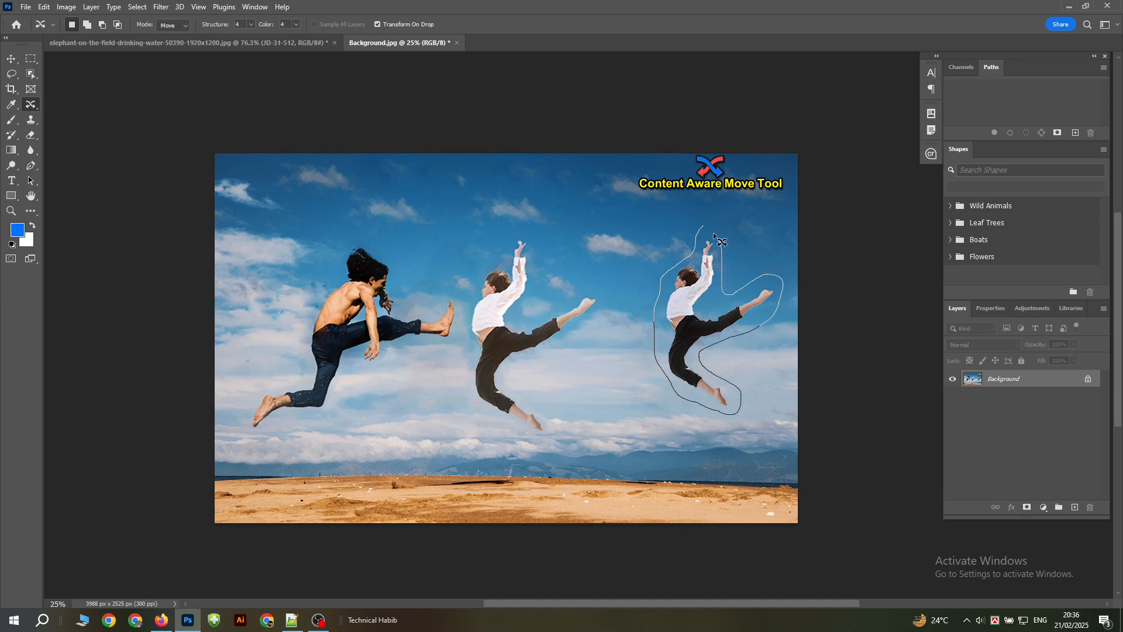
{"action": "left_click_drag", "start_coordinate": [703, 224], "coordinate": [703, 224]}
{"action": "key", "text": "ctrl+0"}
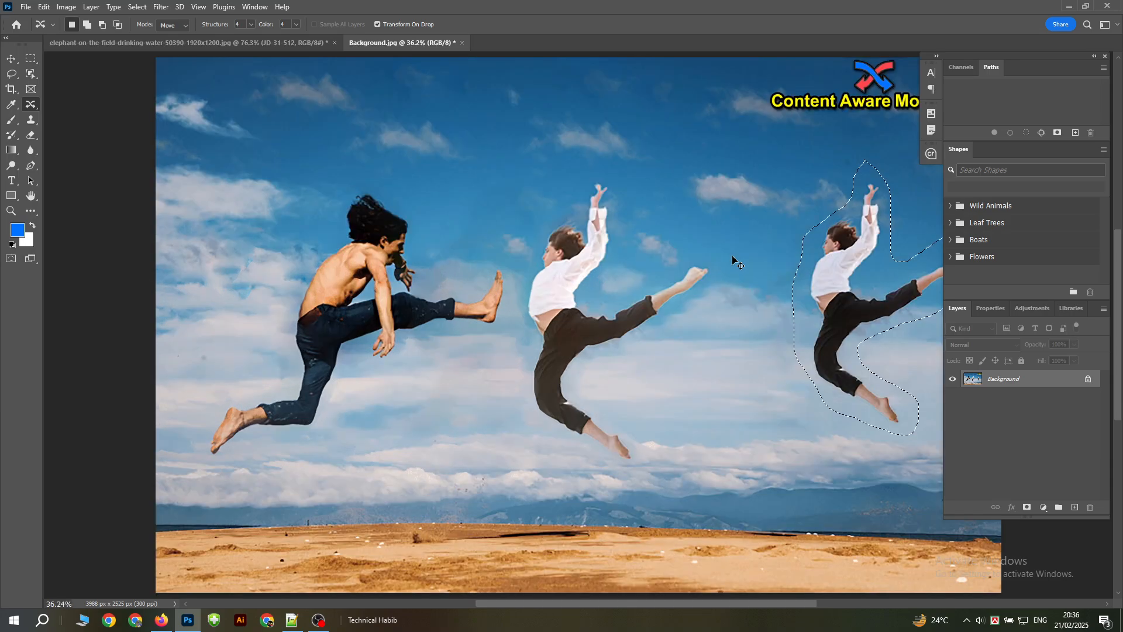
Step: Move the outlined jumper slightly closer to its enlarged copy, apply the move and clear the selection
{"action": "left_click_drag", "start_coordinate": [840, 294], "coordinate": [773, 309]}
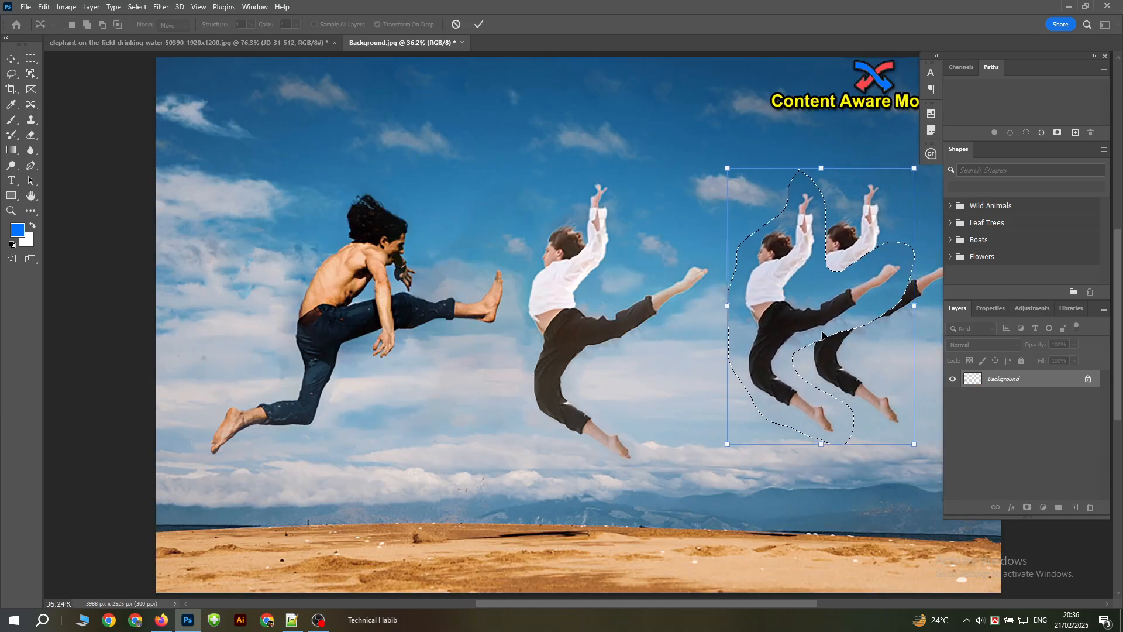
{"action": "left_click", "coordinate": [483, 30]}
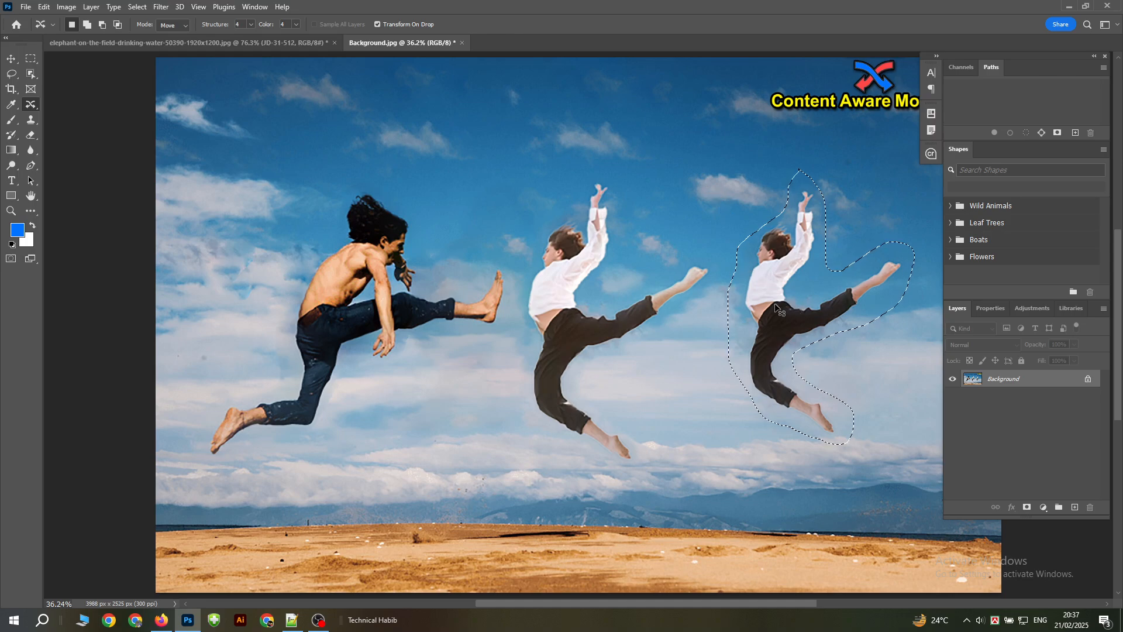
{"action": "key", "text": "ctrl+d"}
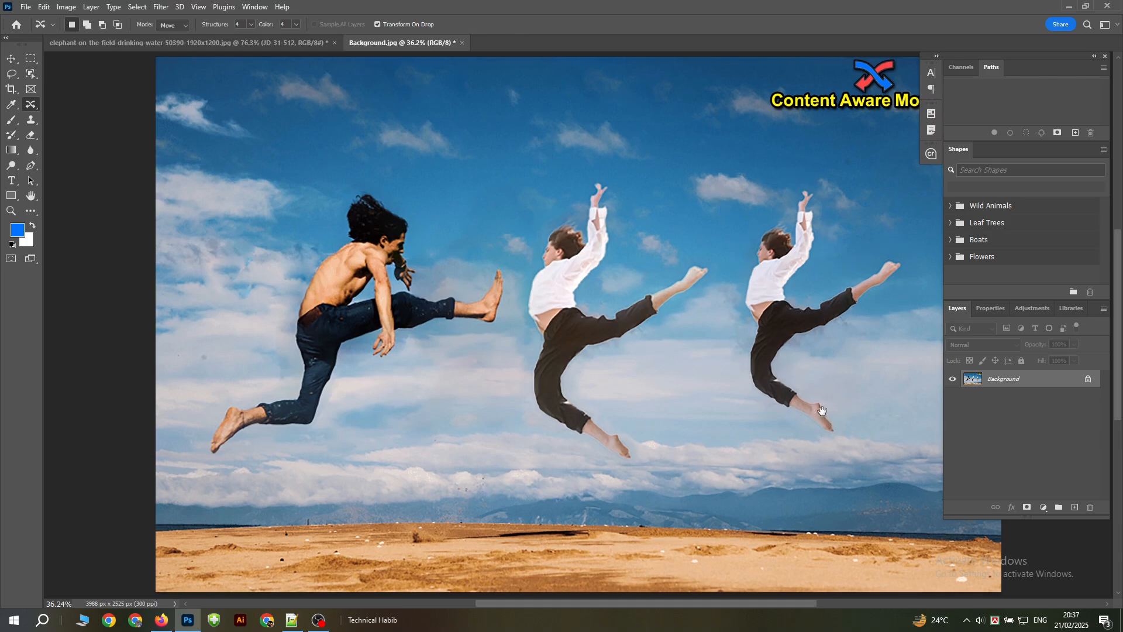
{"action": "left_click_drag", "start_coordinate": [830, 422], "coordinate": [745, 410]}
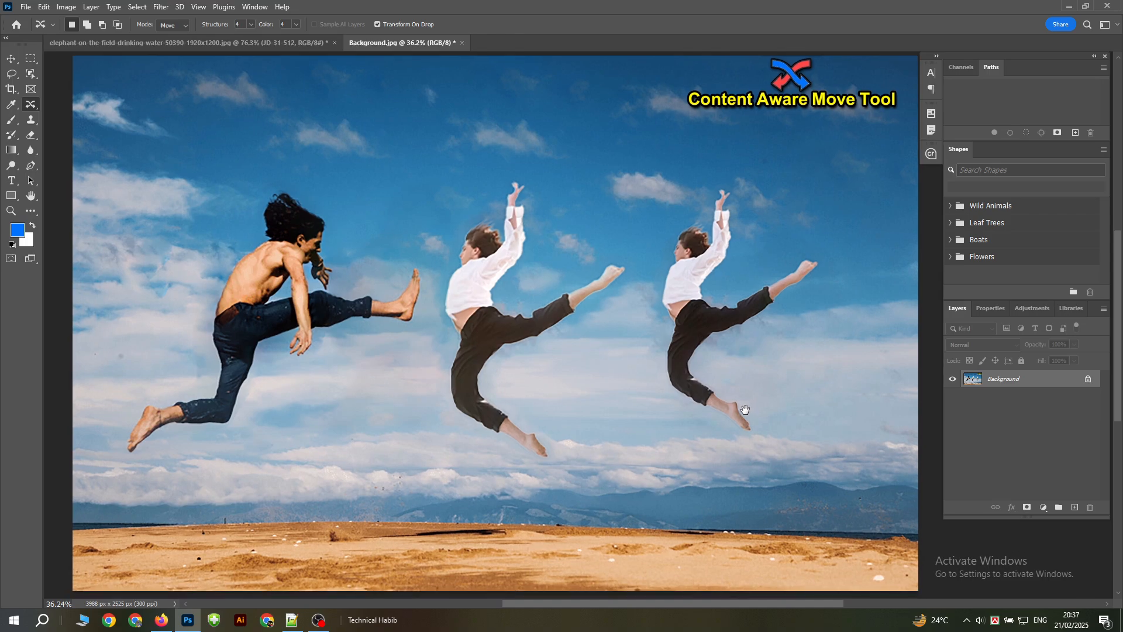
{"action": "key", "text": "ctrl+minus"}
{"action": "key", "text": "ctrl+minus"}
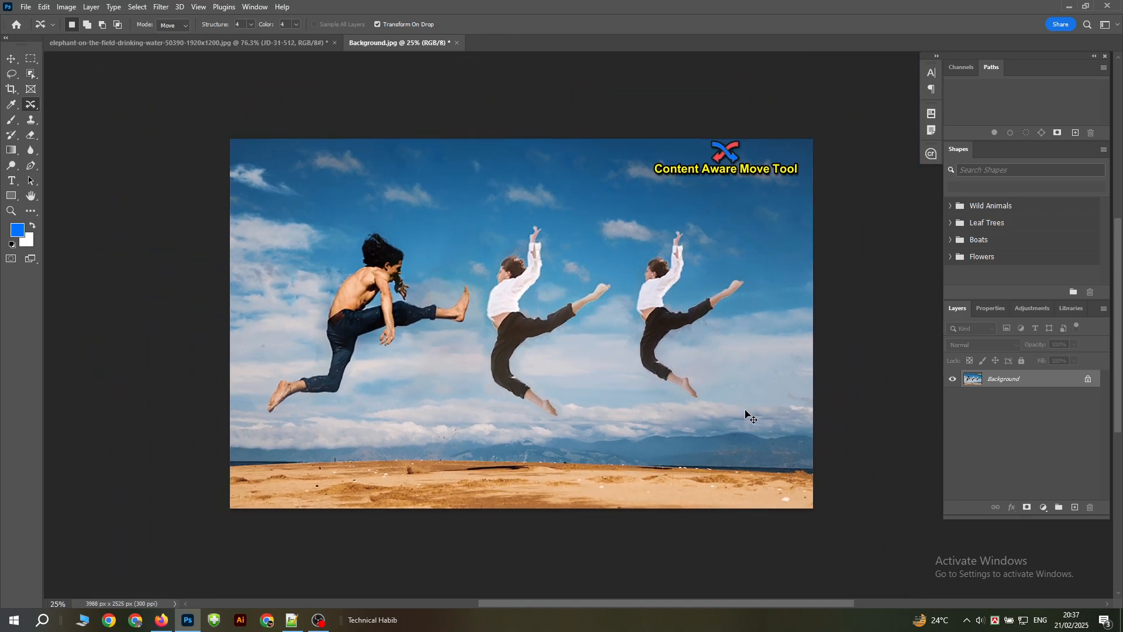
{"action": "key", "text": "ctrl+plus"}
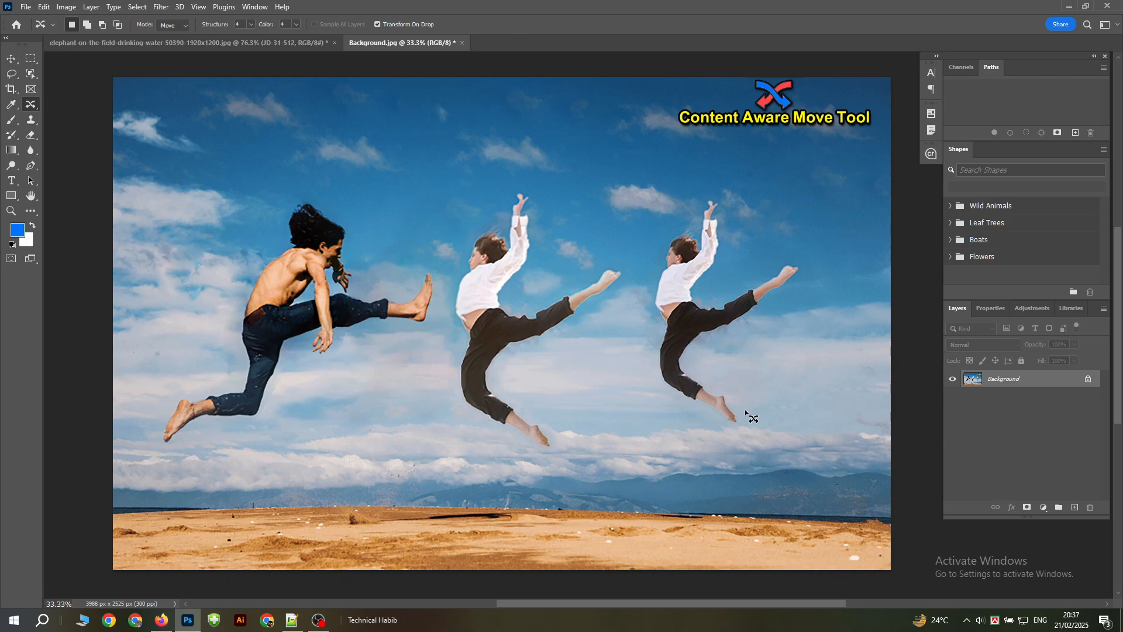
Step: Switch to the elephant image and set the Content-Aware Move tool to Extend mode
{"action": "left_click", "coordinate": [188, 42]}
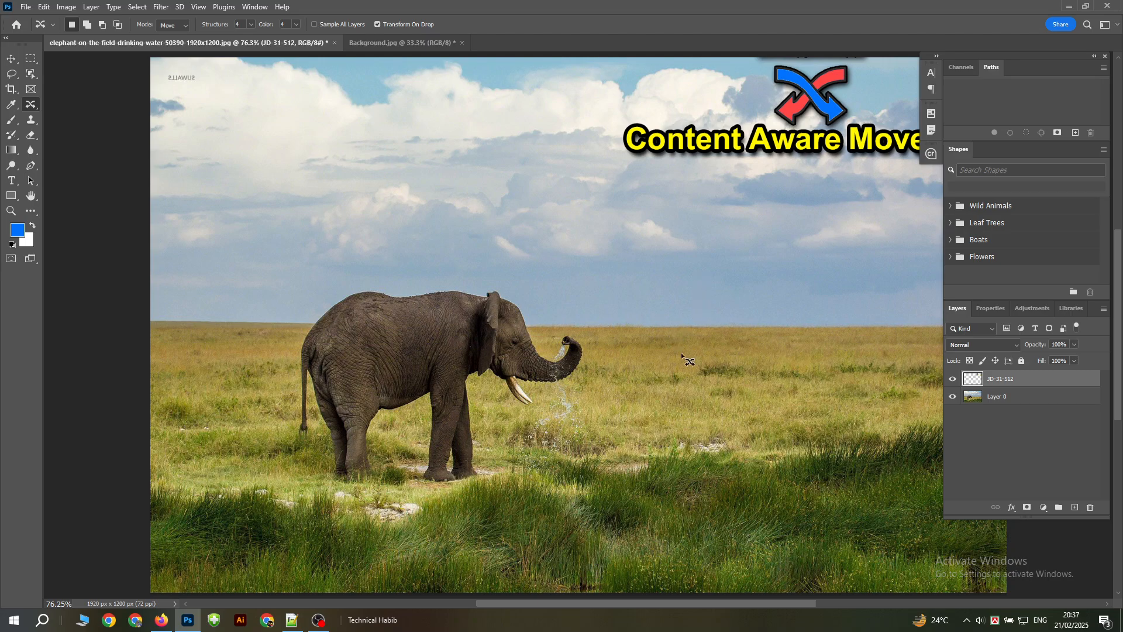
{"action": "left_click_drag", "start_coordinate": [690, 360], "coordinate": [638, 341]}
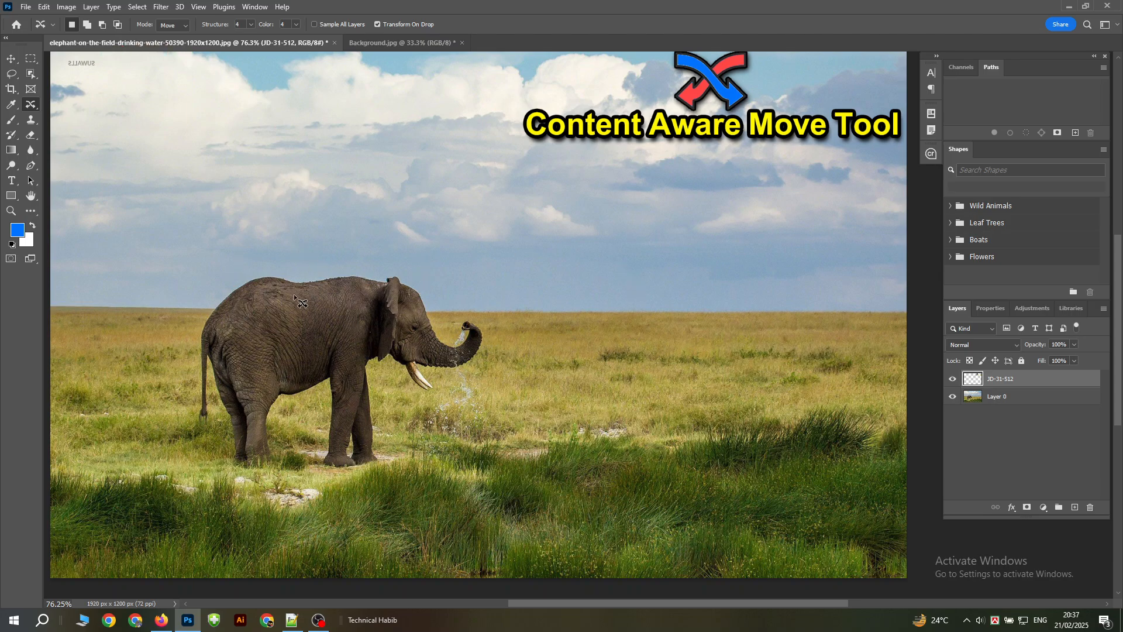
{"action": "left_click", "coordinate": [184, 26]}
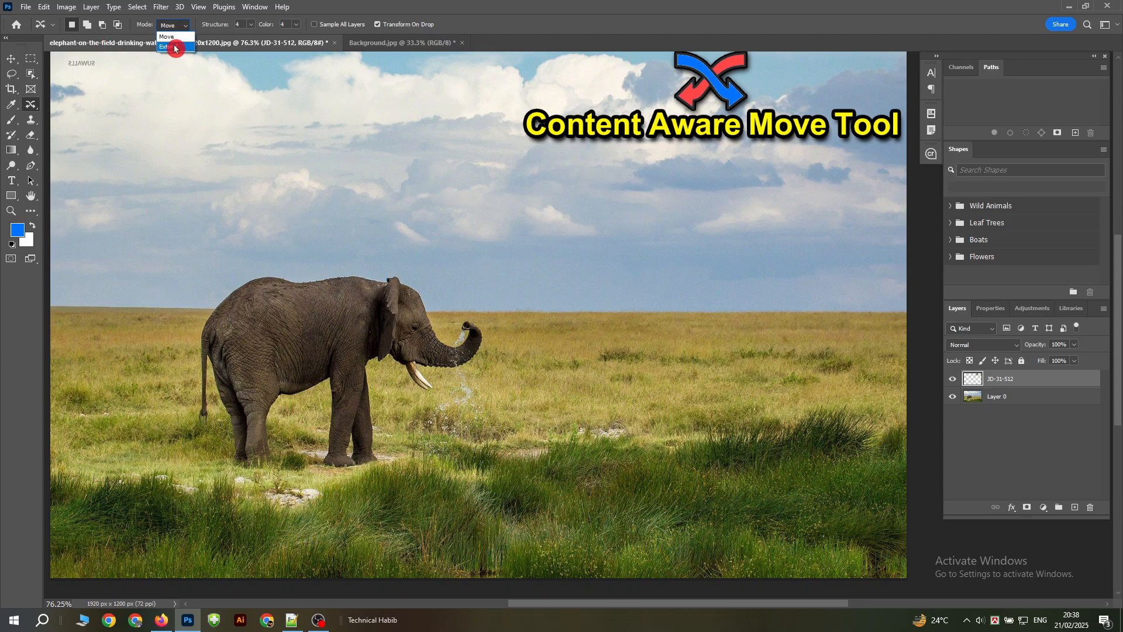
{"action": "left_click", "coordinate": [168, 46]}
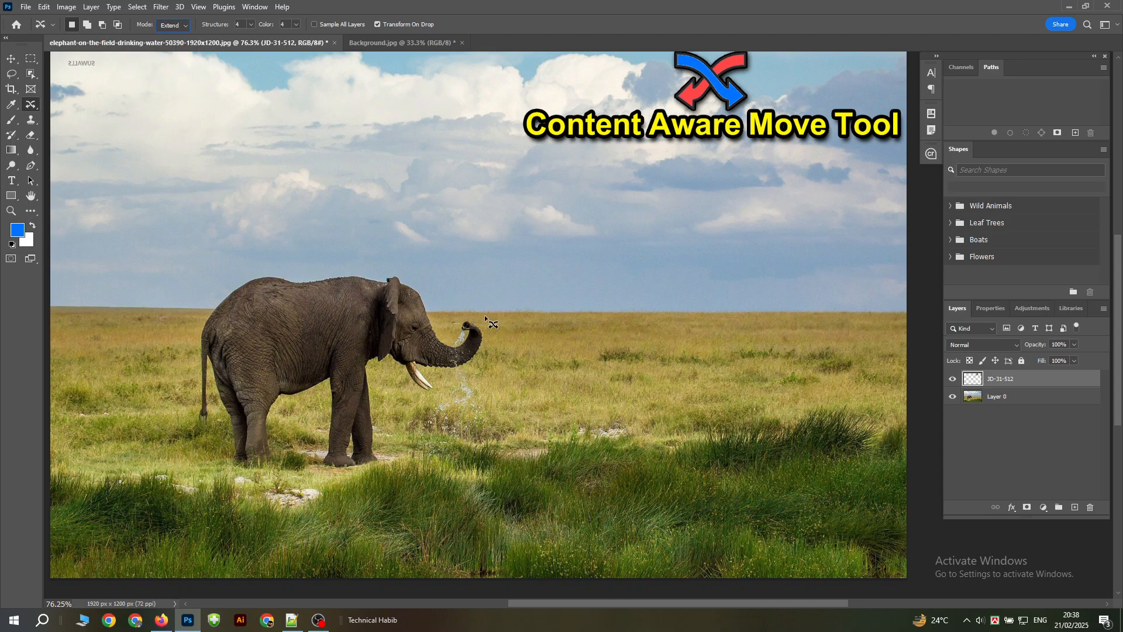
Step: Draw a closed selection around the whole elephant, including its trunk, tail and legs
{"action": "left_click_drag", "start_coordinate": [484, 316], "coordinate": [453, 323]}
{"action": "left_click_drag", "start_coordinate": [414, 273], "coordinate": [377, 265]}
{"action": "mouse_move", "coordinate": [188, 324]}
{"action": "left_mouse_down"}
{"action": "mouse_move", "coordinate": [193, 438]}
{"action": "mouse_move", "coordinate": [217, 440]}
{"action": "mouse_move", "coordinate": [241, 471]}
{"action": "mouse_move", "coordinate": [282, 466]}
{"action": "left_mouse_up"}
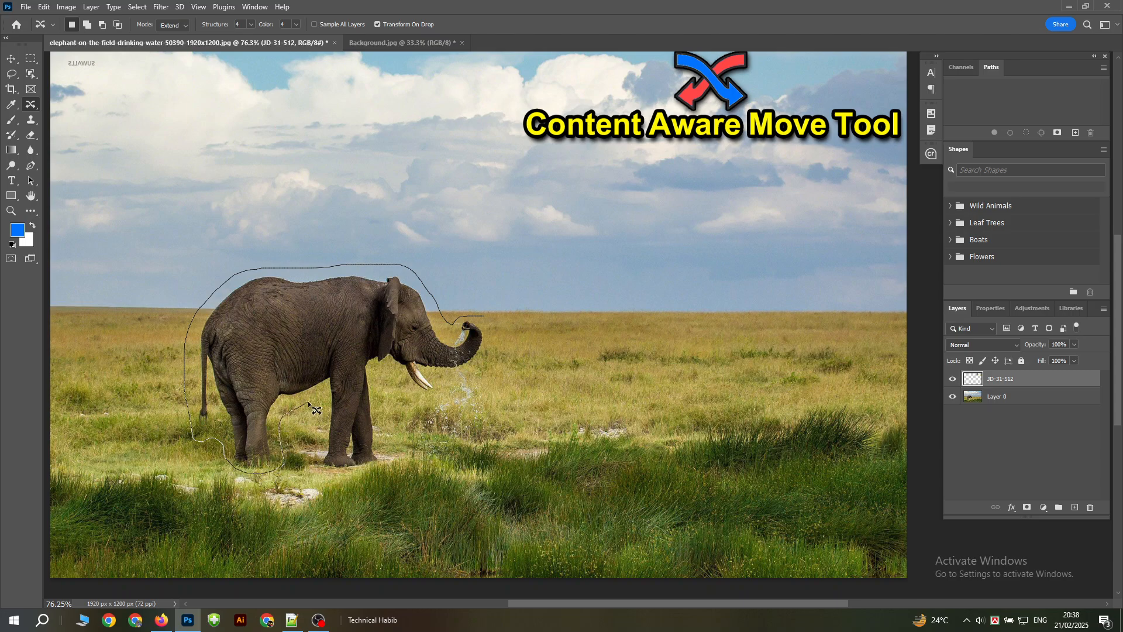
{"action": "left_click_drag", "start_coordinate": [311, 449], "coordinate": [313, 469]}
{"action": "mouse_move", "coordinate": [378, 388]}
{"action": "left_mouse_down"}
{"action": "mouse_move", "coordinate": [395, 372]}
{"action": "mouse_move", "coordinate": [436, 397]}
{"action": "mouse_move", "coordinate": [468, 375]}
{"action": "mouse_move", "coordinate": [497, 354]}
{"action": "mouse_move", "coordinate": [501, 325]}
{"action": "mouse_move", "coordinate": [484, 312]}
{"action": "left_mouse_up"}
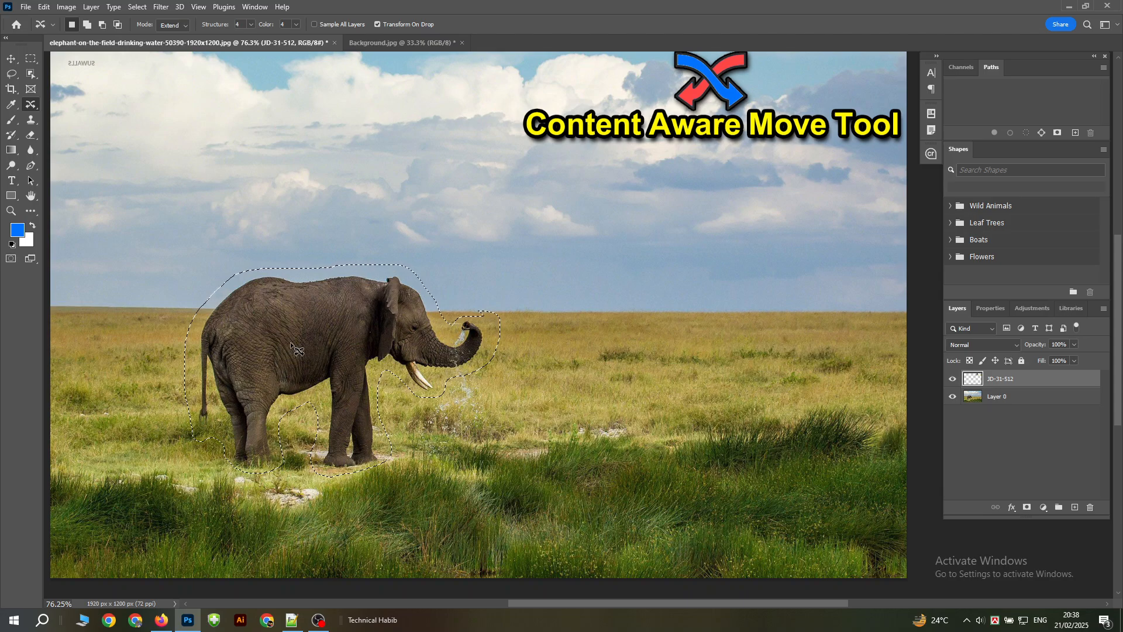
Step: Make Layer 0 active and place a copy of the selected elephant on the open grass in front of its trunk
{"action": "left_click_drag", "start_coordinate": [290, 342], "coordinate": [311, 341]}
{"action": "left_click", "coordinate": [540, 231]}
{"action": "left_click", "coordinate": [1012, 398]}
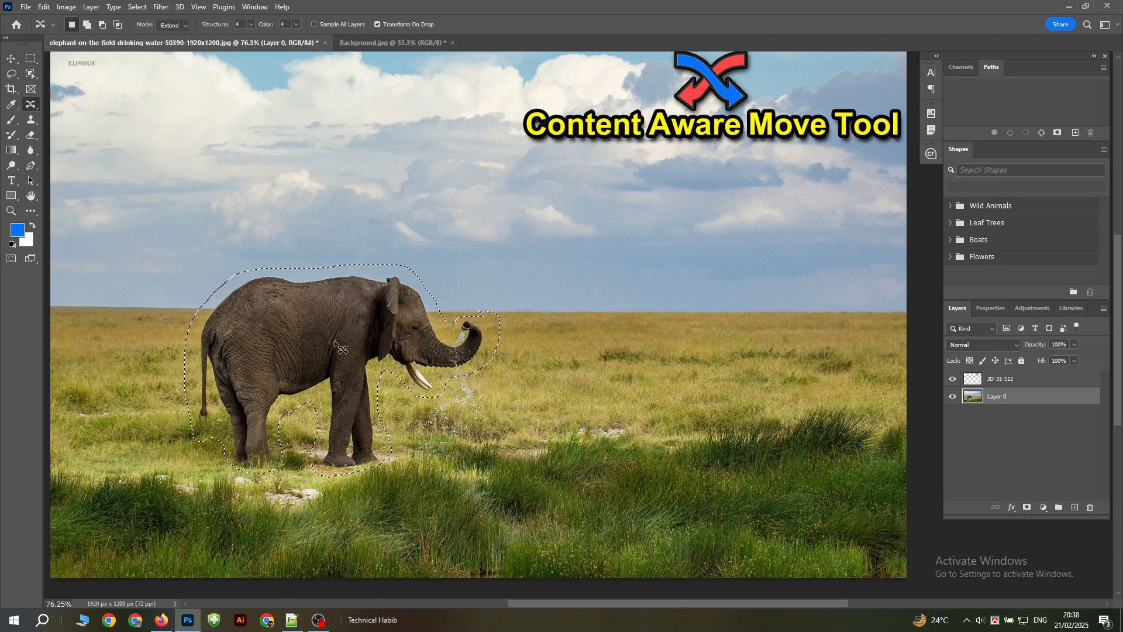
{"action": "left_click_drag", "start_coordinate": [299, 340], "coordinate": [619, 300]}
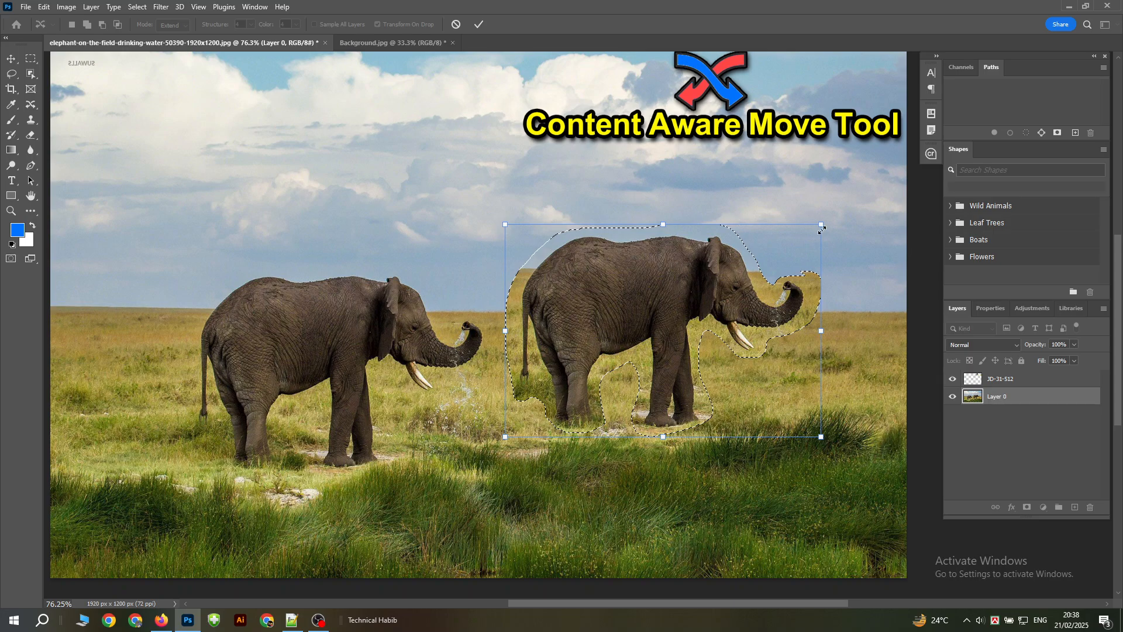
Step: Shrink the elephant copy to about half size, set it on the grass ahead of the original's trunk, apply it and clear the selection
{"action": "left_click_drag", "start_coordinate": [822, 224], "coordinate": [703, 288]}
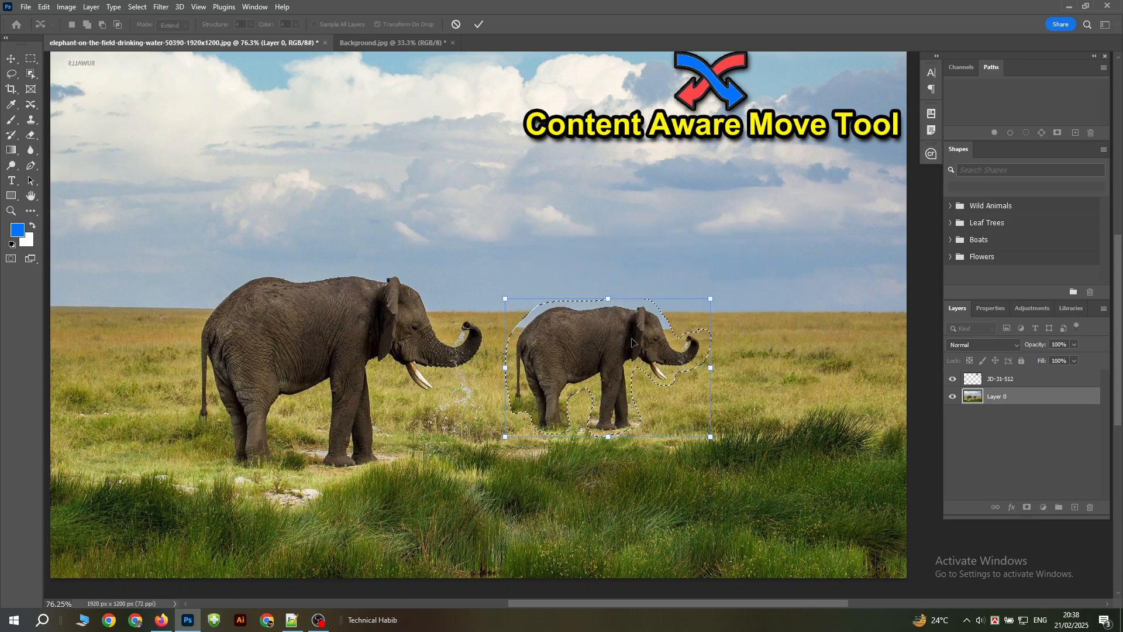
{"action": "left_click_drag", "start_coordinate": [631, 342], "coordinate": [615, 325]}
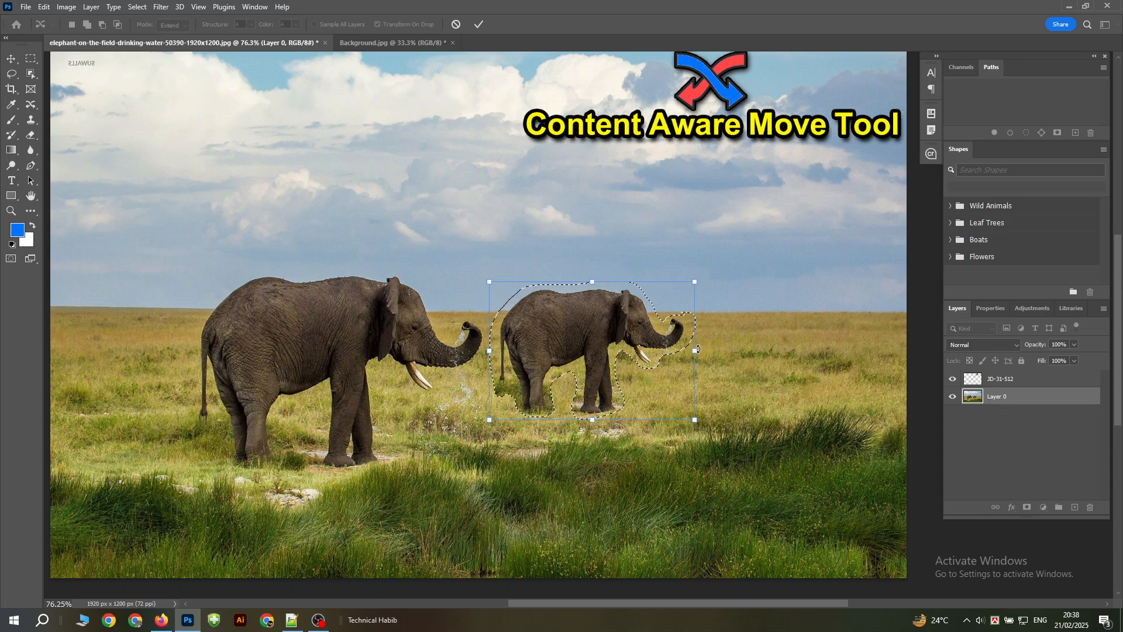
{"action": "left_click_drag", "start_coordinate": [695, 282], "coordinate": [648, 310]}
{"action": "left_click_drag", "start_coordinate": [565, 354], "coordinate": [563, 326]}
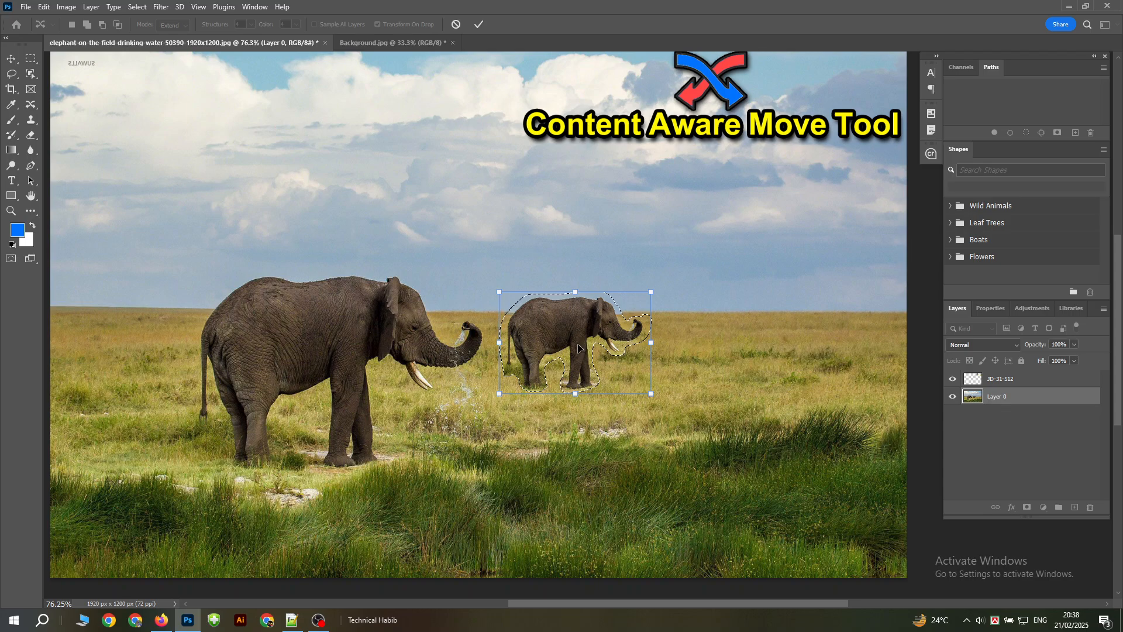
{"action": "left_click_drag", "start_coordinate": [578, 349], "coordinate": [575, 340]}
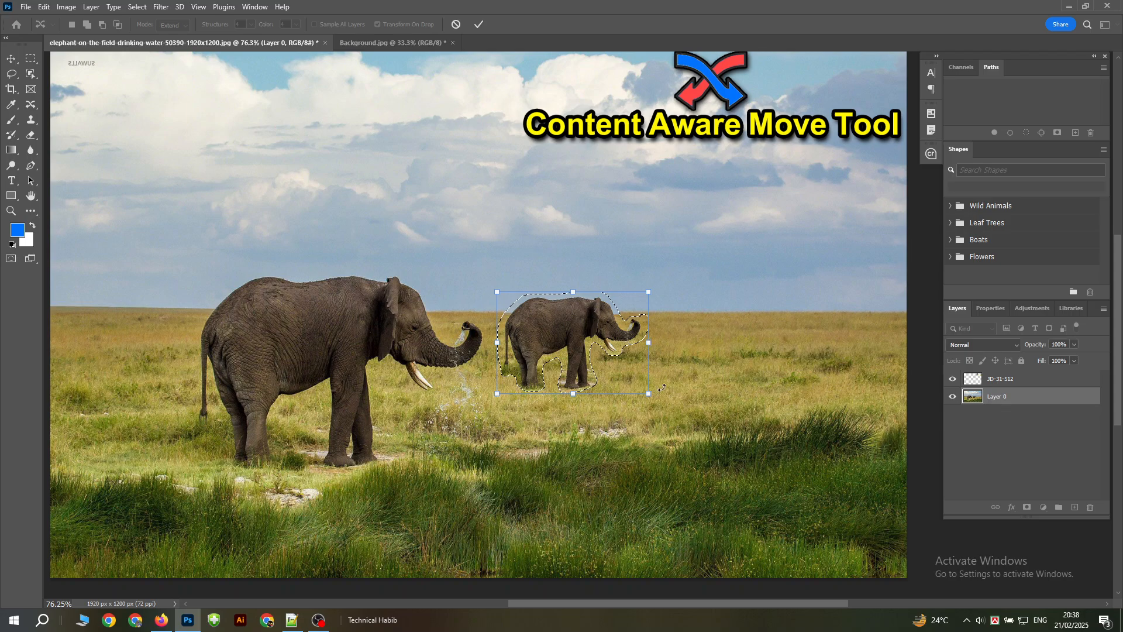
{"action": "mouse_move", "coordinate": [647, 393]}
{"action": "left_mouse_down"}
{"action": "mouse_move", "coordinate": [630, 381]}
{"action": "mouse_move", "coordinate": [661, 386]}
{"action": "mouse_move", "coordinate": [662, 402]}
{"action": "left_mouse_up"}
{"action": "left_click_drag", "start_coordinate": [562, 354], "coordinate": [563, 351]}
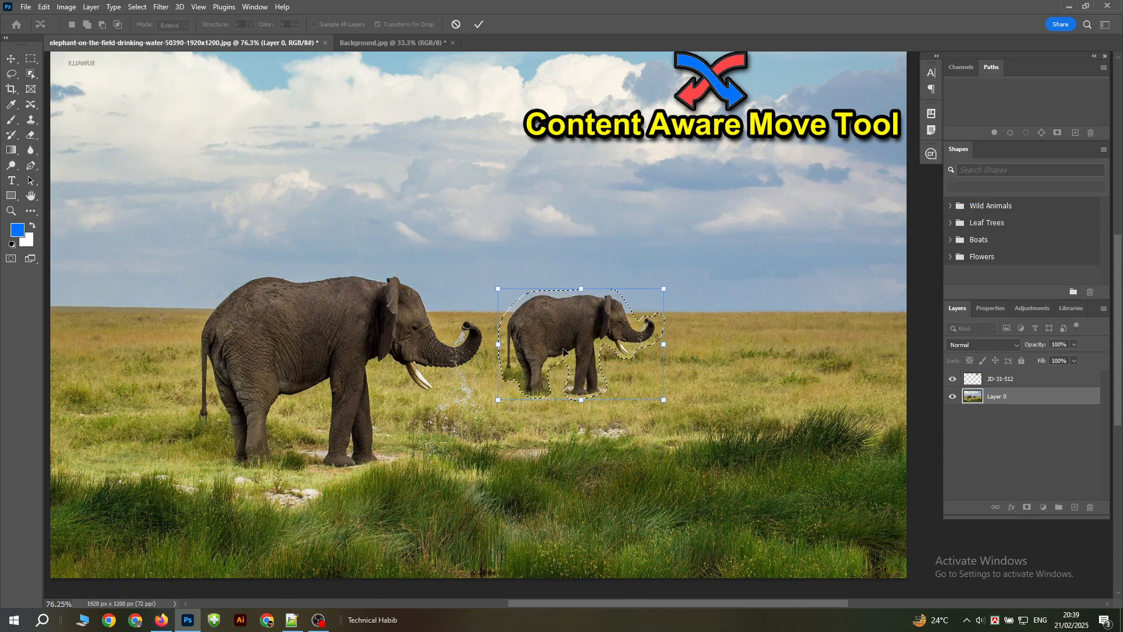
{"action": "left_click", "coordinate": [478, 27]}
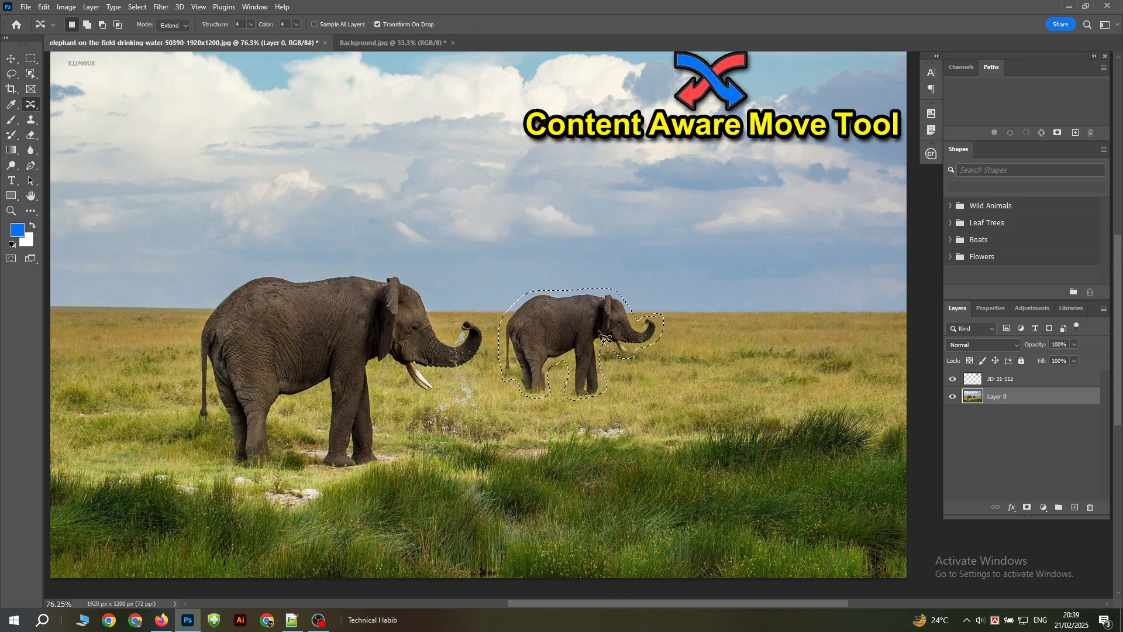
{"action": "key", "text": "ctrl+d"}
Step: Outline the large original elephant again and place a second copy of it behind the original
{"action": "mouse_move", "coordinate": [439, 324]}
{"action": "left_mouse_down"}
{"action": "mouse_move", "coordinate": [425, 280]}
{"action": "mouse_move", "coordinate": [407, 271]}
{"action": "mouse_move", "coordinate": [302, 260]}
{"action": "left_mouse_up"}
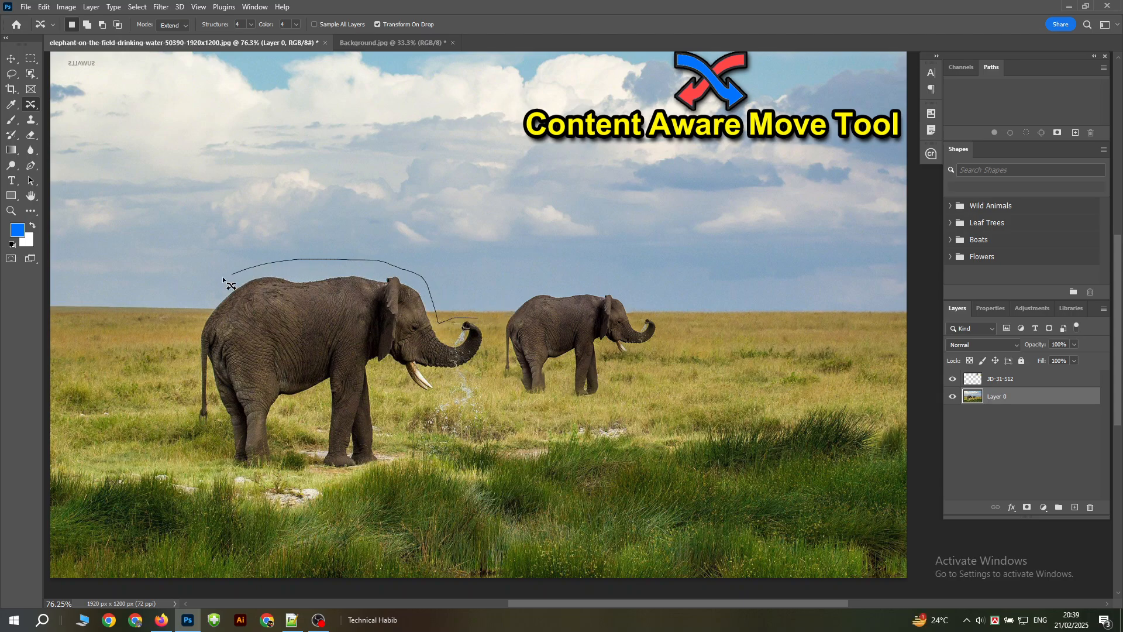
{"action": "mouse_move", "coordinate": [223, 278]}
{"action": "left_mouse_down"}
{"action": "mouse_move", "coordinate": [185, 344]}
{"action": "mouse_move", "coordinate": [183, 422]}
{"action": "mouse_move", "coordinate": [191, 448]}
{"action": "mouse_move", "coordinate": [220, 425]}
{"action": "mouse_move", "coordinate": [221, 457]}
{"action": "mouse_move", "coordinate": [237, 476]}
{"action": "mouse_move", "coordinate": [381, 472]}
{"action": "mouse_move", "coordinate": [393, 453]}
{"action": "mouse_move", "coordinate": [388, 384]}
{"action": "mouse_move", "coordinate": [434, 401]}
{"action": "mouse_move", "coordinate": [490, 357]}
{"action": "mouse_move", "coordinate": [480, 320]}
{"action": "left_mouse_up"}
{"action": "left_click_drag", "start_coordinate": [409, 344], "coordinate": [307, 345]}
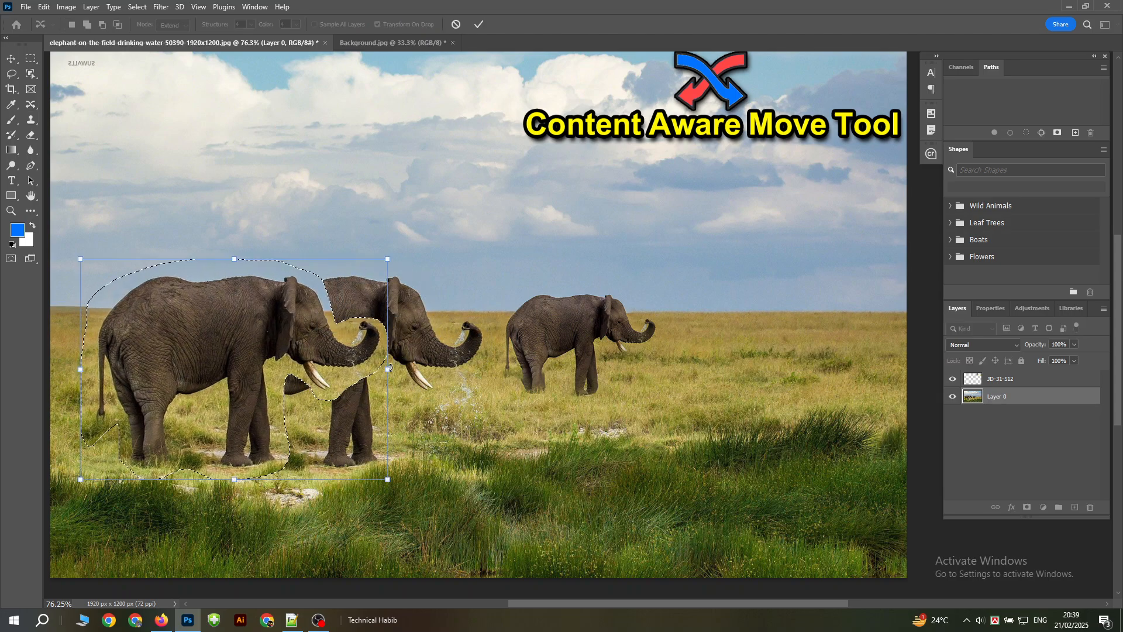
Step: Scale the second copy down to under half size, set it near the horizon behind the original, apply it and clear the selection
{"action": "left_click_drag", "start_coordinate": [387, 258], "coordinate": [209, 389]}
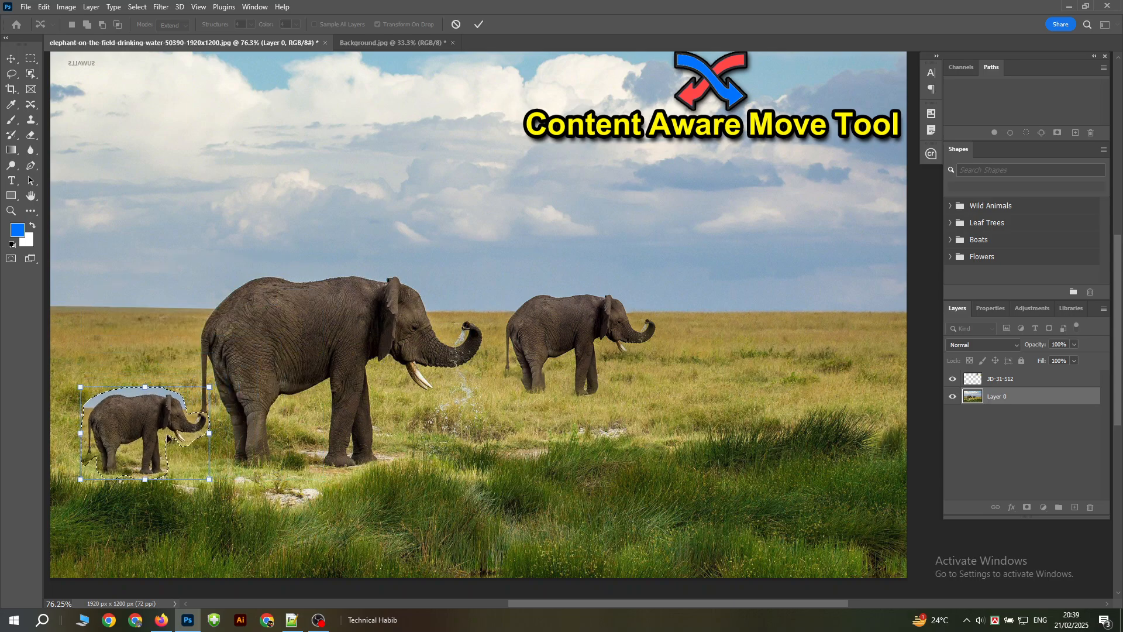
{"action": "left_click_drag", "start_coordinate": [139, 431], "coordinate": [119, 332]}
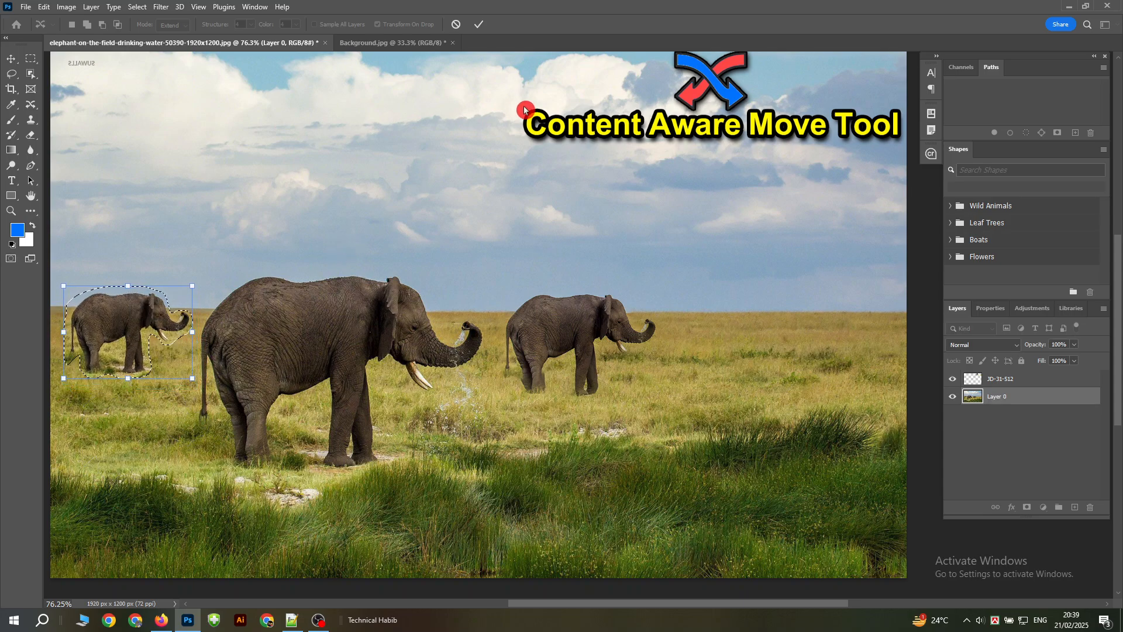
{"action": "left_click", "coordinate": [478, 24]}
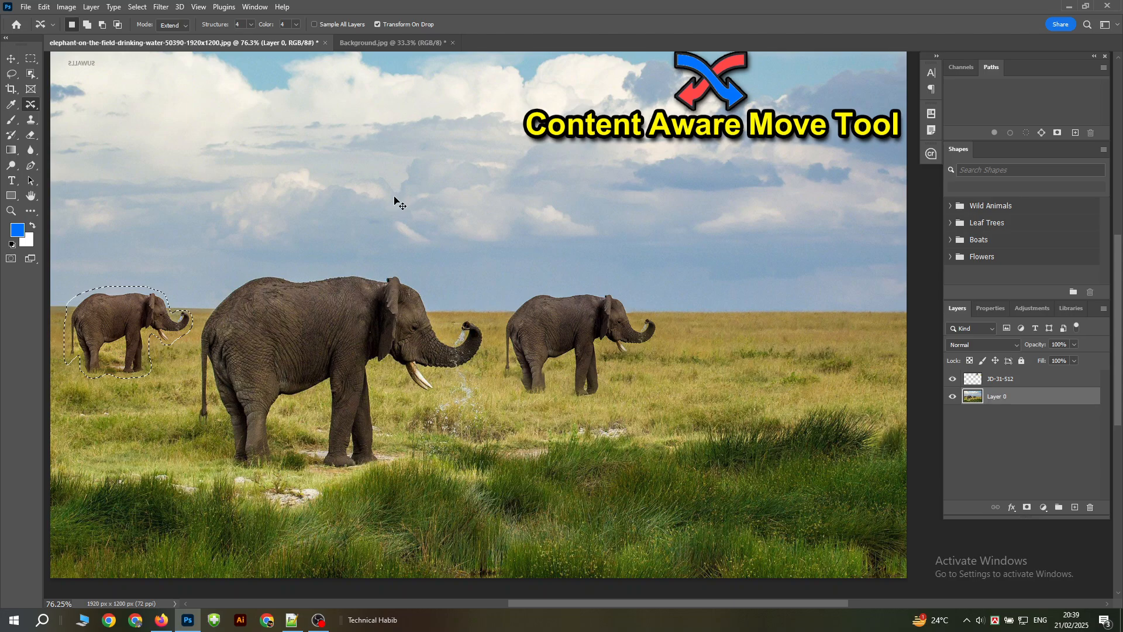
{"action": "key", "text": "ctrl+d"}
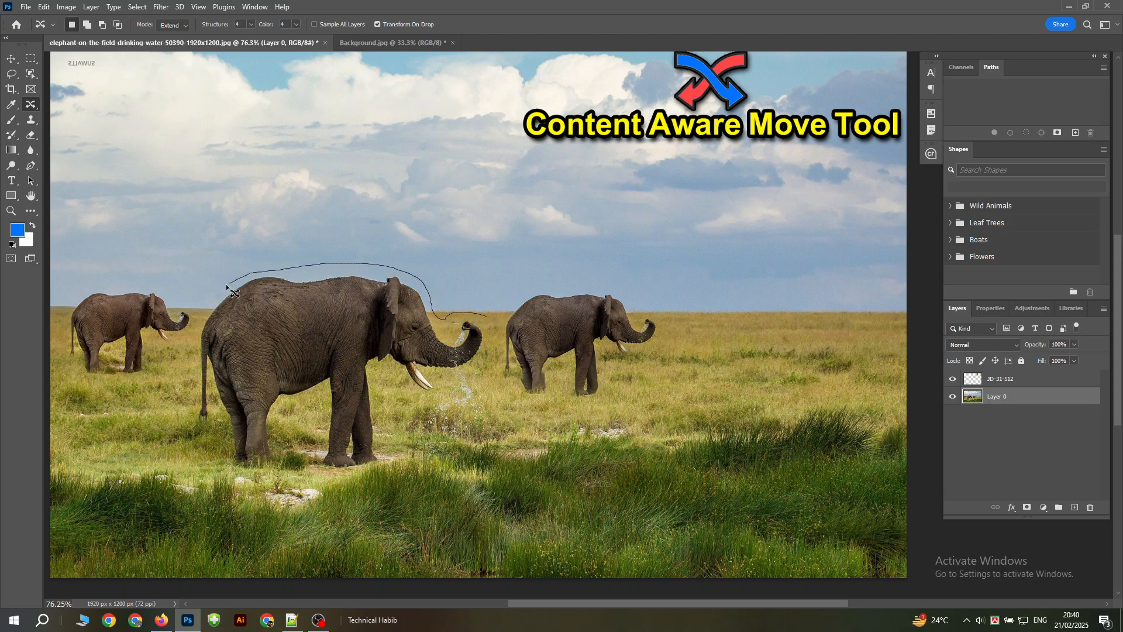
Step: Draw a closed selection around the large original elephant and place a third copy beyond the small elephant in front of it
{"action": "left_click_drag", "start_coordinate": [192, 364], "coordinate": [186, 433]}
{"action": "left_click_drag", "start_coordinate": [242, 475], "coordinate": [279, 471]}
{"action": "mouse_move", "coordinate": [351, 475]}
{"action": "left_mouse_down"}
{"action": "mouse_move", "coordinate": [391, 469]}
{"action": "mouse_move", "coordinate": [382, 377]}
{"action": "left_mouse_up"}
{"action": "mouse_move", "coordinate": [431, 403]}
{"action": "left_mouse_down"}
{"action": "mouse_move", "coordinate": [488, 361]}
{"action": "mouse_move", "coordinate": [491, 319]}
{"action": "left_mouse_up"}
{"action": "mouse_move", "coordinate": [337, 327]}
{"action": "left_mouse_down"}
{"action": "mouse_move", "coordinate": [744, 279]}
{"action": "mouse_move", "coordinate": [724, 285]}
{"action": "left_mouse_up"}
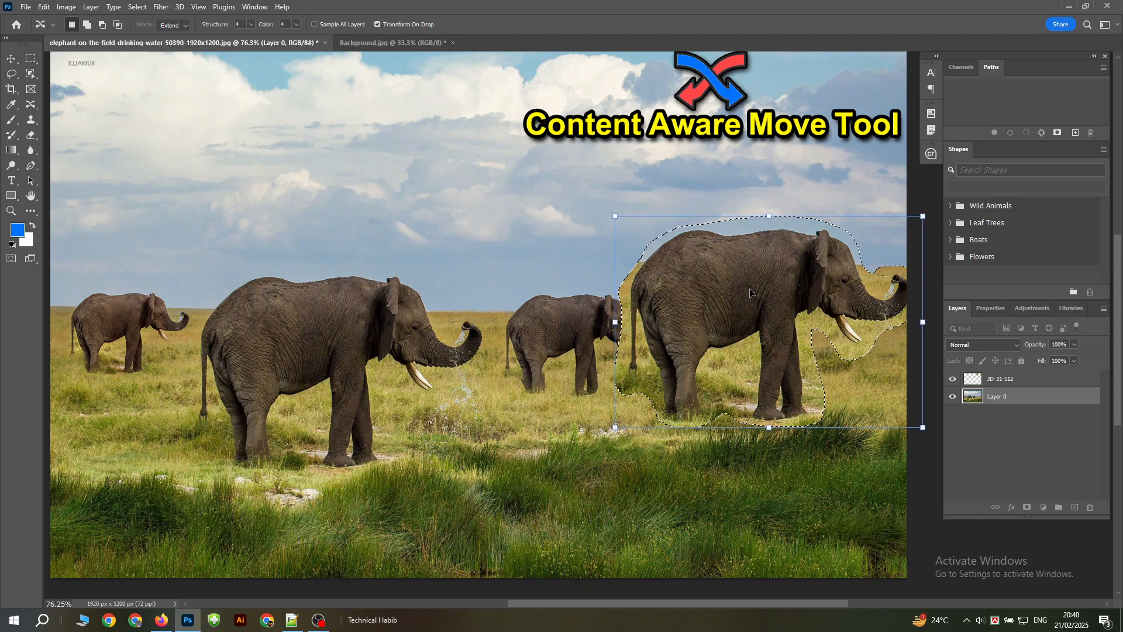
Step: Shrink the third copy to under half size and set it near the horizon, well ahead of the small elephant in front
{"action": "left_click_drag", "start_coordinate": [923, 217], "coordinate": [770, 322]}
{"action": "left_click_drag", "start_coordinate": [720, 373], "coordinate": [738, 324]}
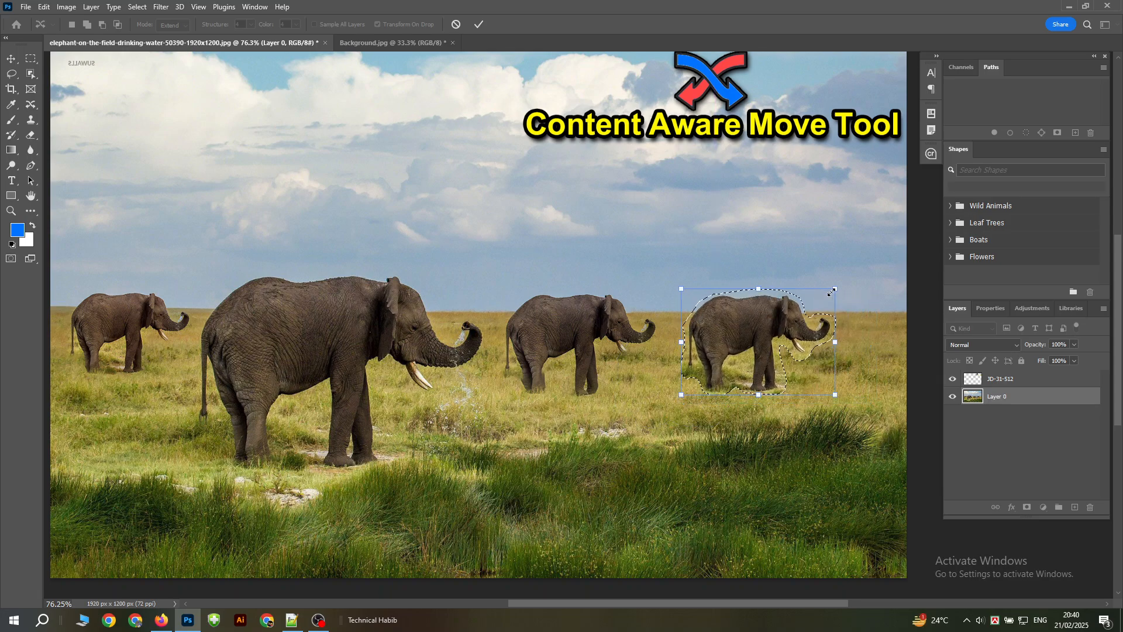
{"action": "left_click_drag", "start_coordinate": [834, 288], "coordinate": [813, 305]}
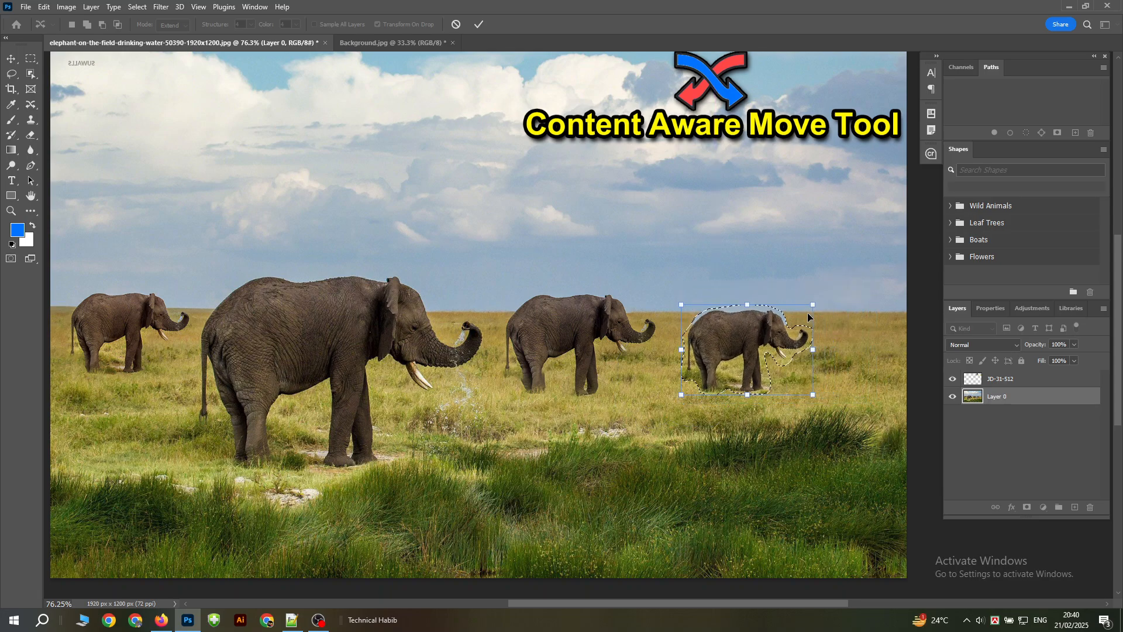
{"action": "left_click_drag", "start_coordinate": [739, 338], "coordinate": [751, 325]}
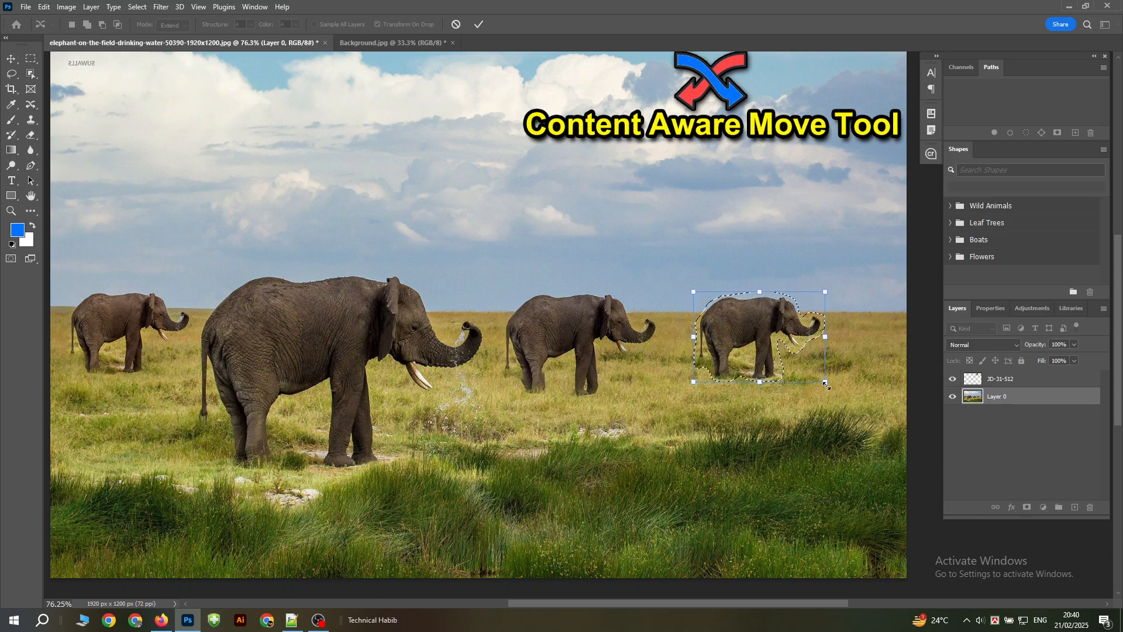
Step: Fine-tune the third copy's size and position on the distant grass, apply it and clear the selection
{"action": "left_click_drag", "start_coordinate": [825, 383], "coordinate": [817, 376]}
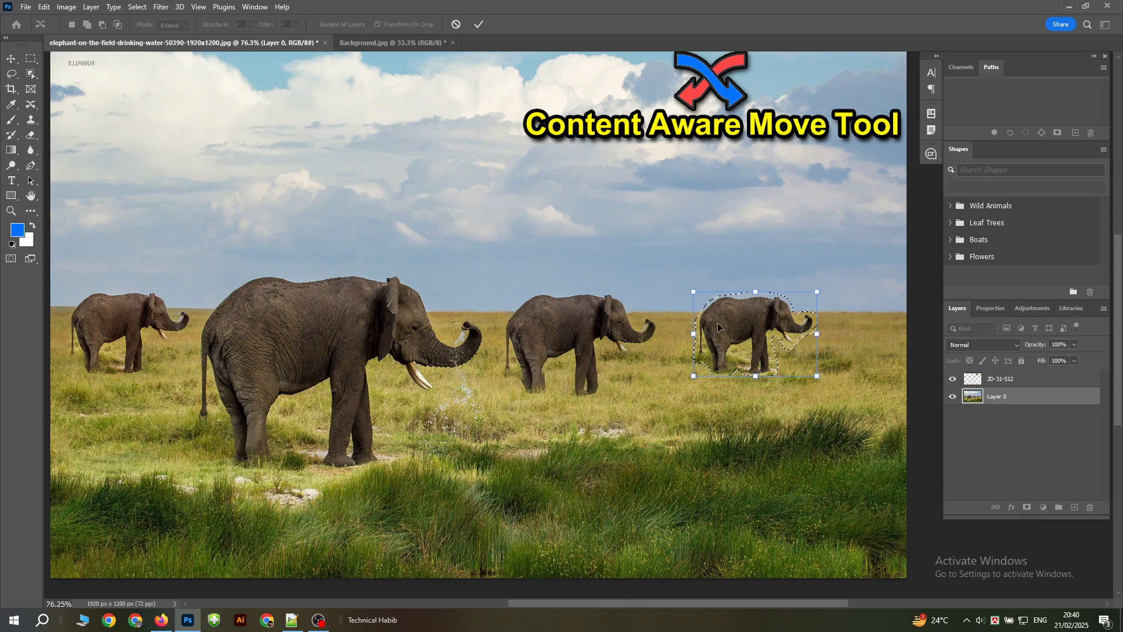
{"action": "left_click_drag", "start_coordinate": [719, 328], "coordinate": [756, 336]}
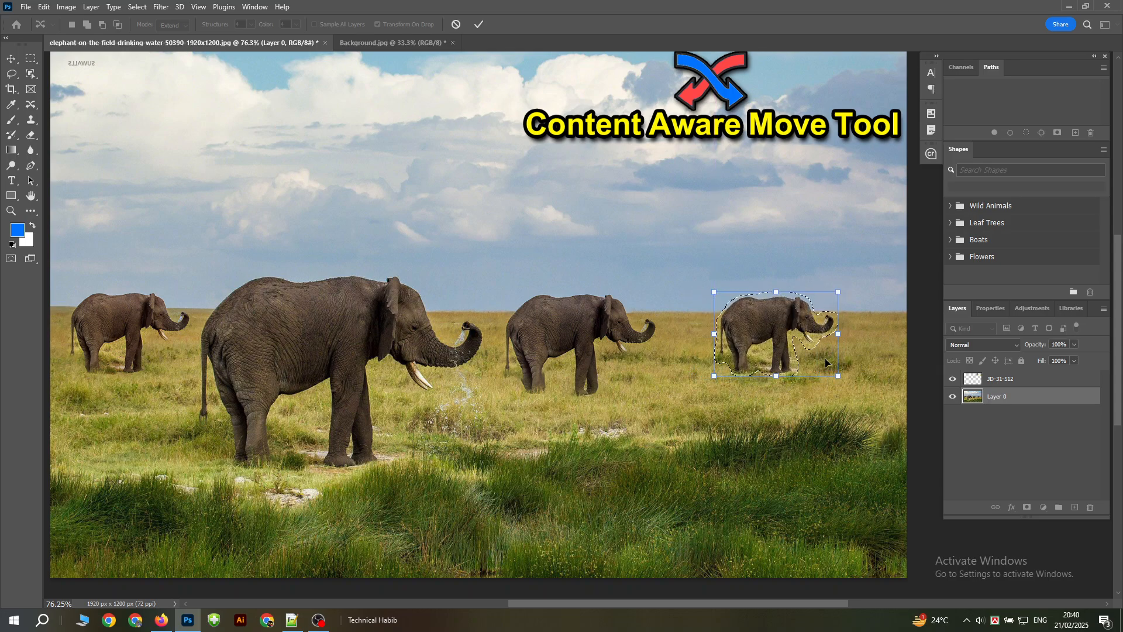
{"action": "left_click_drag", "start_coordinate": [838, 375], "coordinate": [866, 396]}
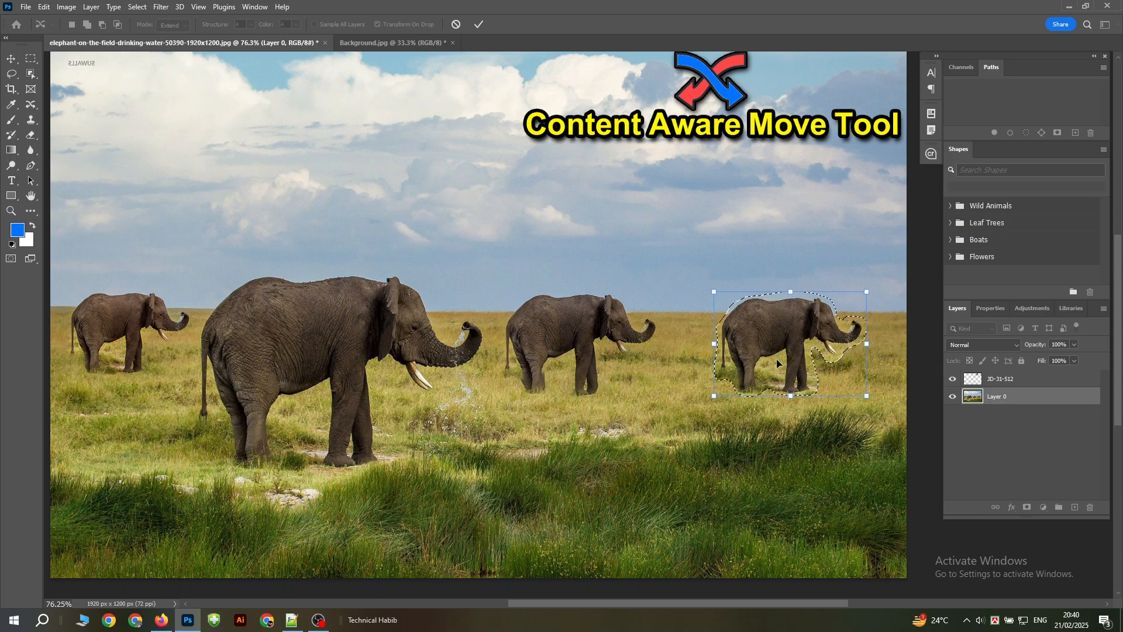
{"action": "left_click_drag", "start_coordinate": [773, 350], "coordinate": [774, 347]}
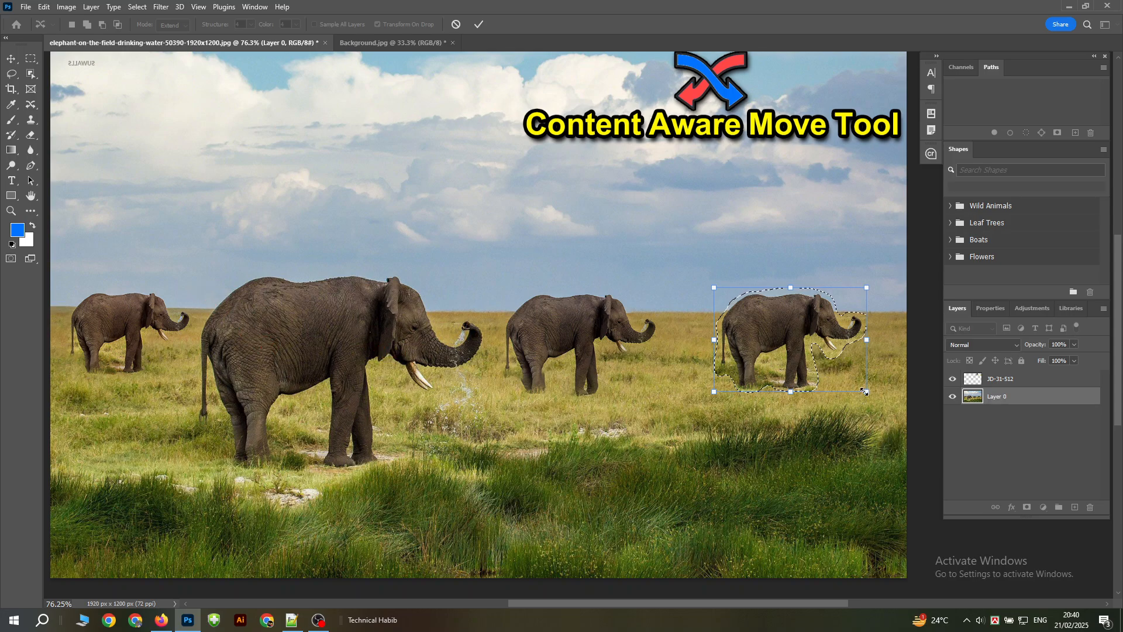
{"action": "left_click_drag", "start_coordinate": [865, 391], "coordinate": [839, 373]}
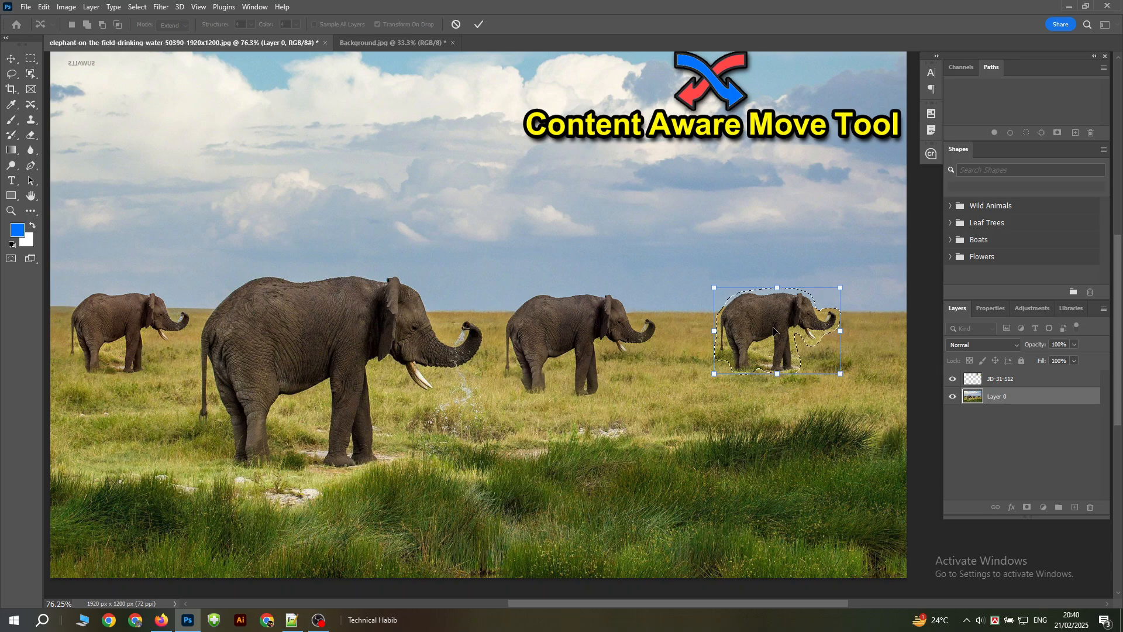
{"action": "left_click_drag", "start_coordinate": [773, 331], "coordinate": [774, 335]}
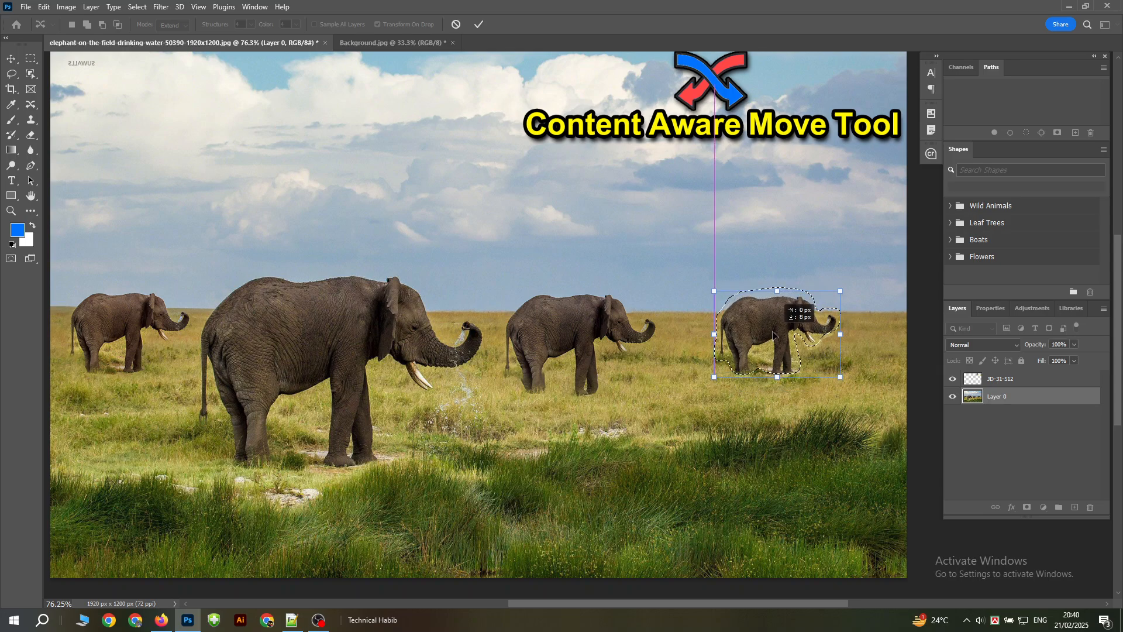
{"action": "left_click", "coordinate": [483, 26]}
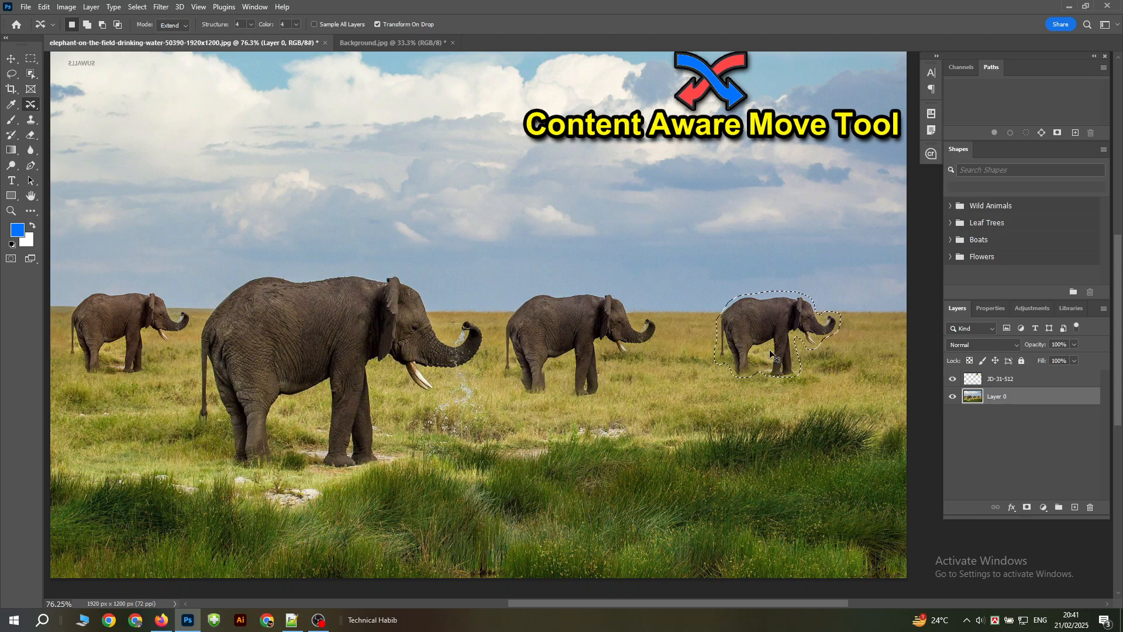
{"action": "key", "text": "ctrl+d"}
Step: Review the extended elephant image and the Background.jpg jumper image, ending on the elephant image
{"action": "scroll", "coordinate": [655, 356], "scroll_direction": "down", "scroll_amount": 1}
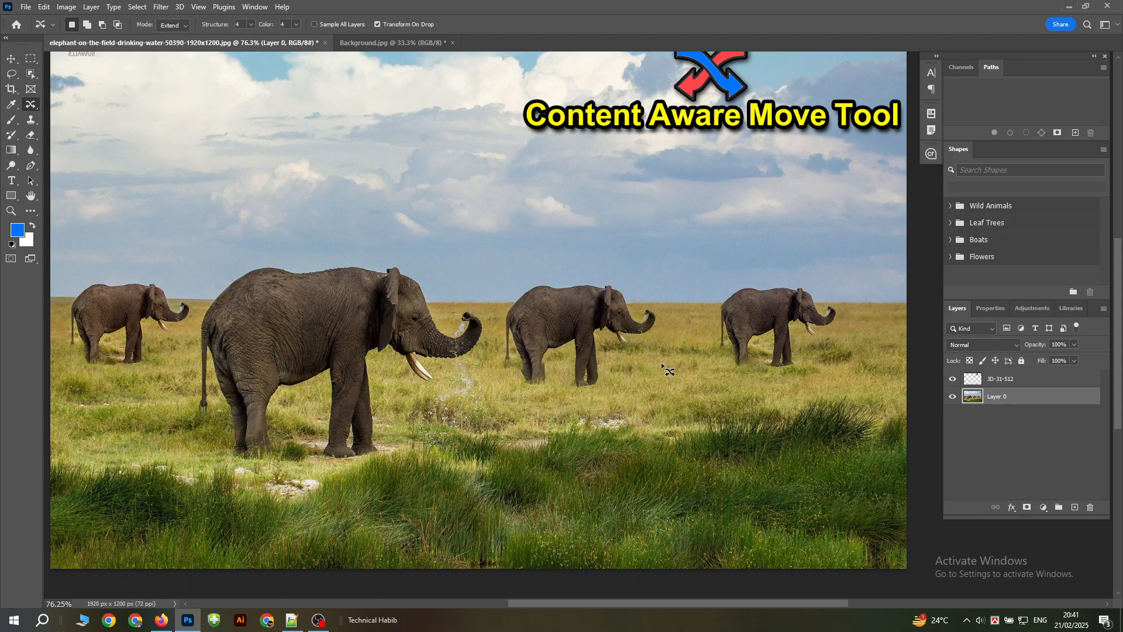
{"action": "scroll", "coordinate": [660, 362], "scroll_direction": "up", "scroll_amount": 1}
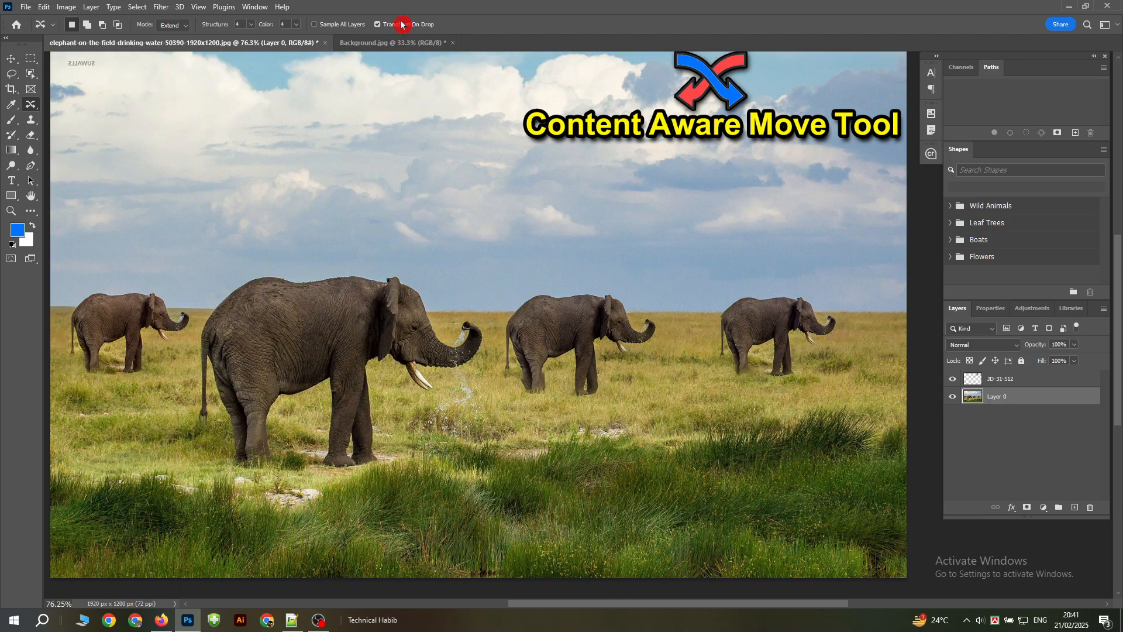
{"action": "left_click", "coordinate": [390, 43]}
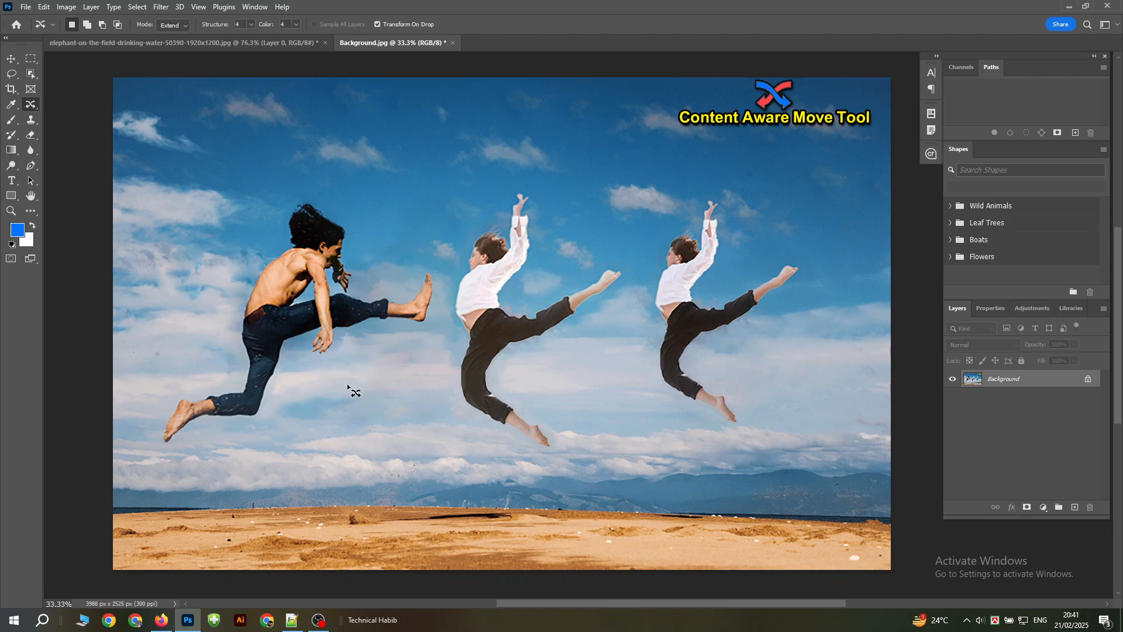
{"action": "left_click", "coordinate": [154, 44]}
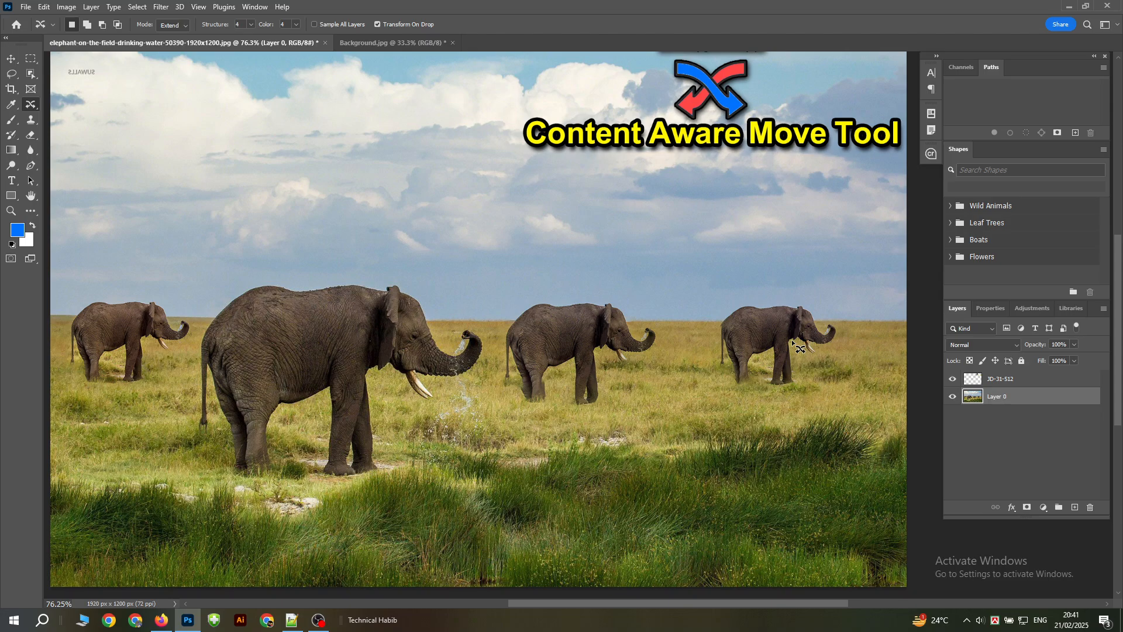
Step: Switch the Content-Aware Move tool's mode to Move and back to Extend
{"action": "left_click", "coordinate": [180, 27]}
{"action": "left_click", "coordinate": [179, 27]}
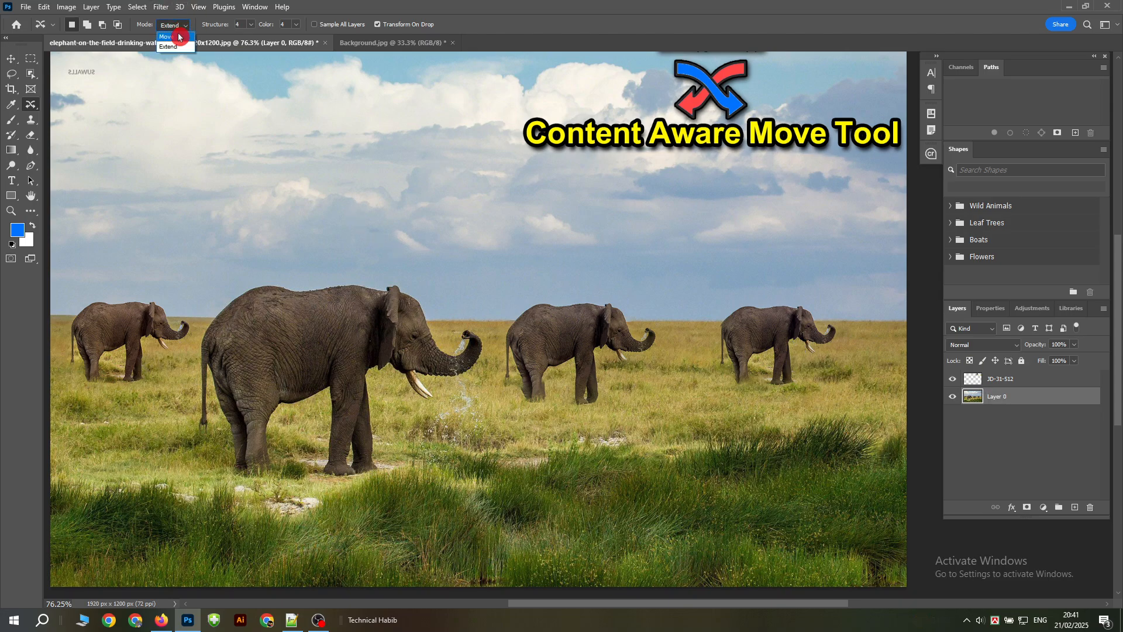
{"action": "left_click", "coordinate": [177, 37]}
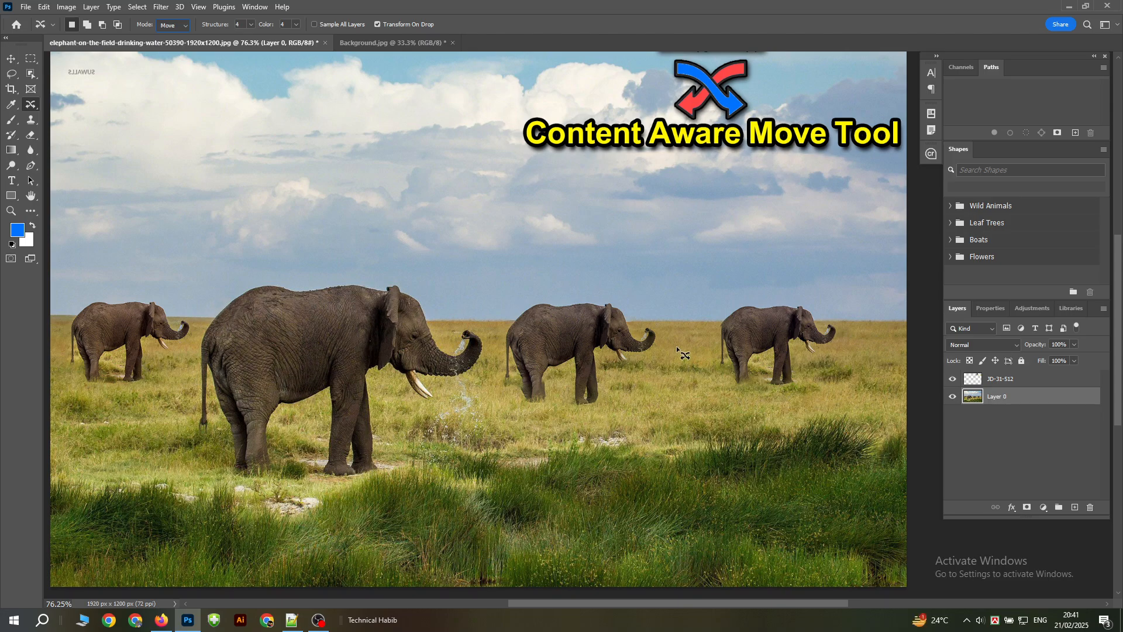
{"action": "left_click", "coordinate": [171, 28]}
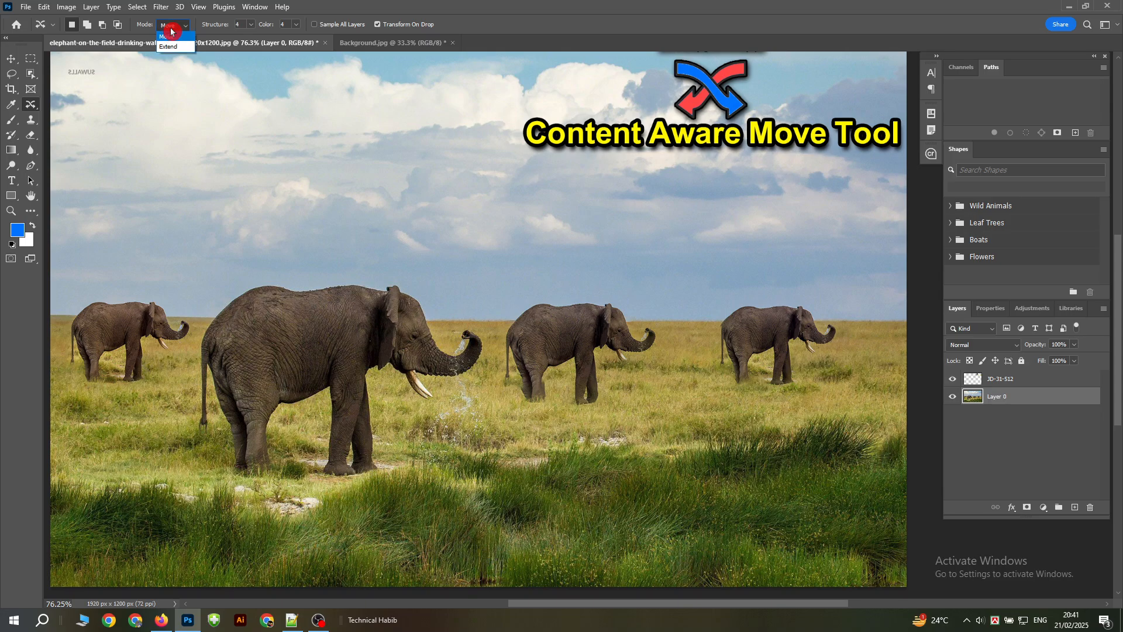
{"action": "left_click", "coordinate": [174, 46]}
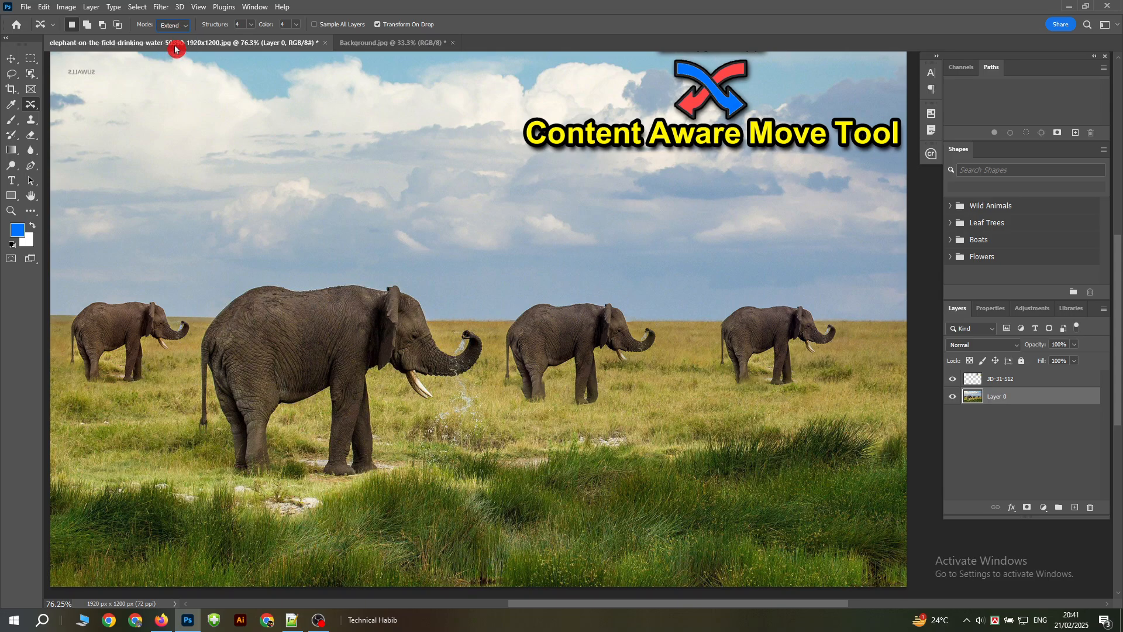